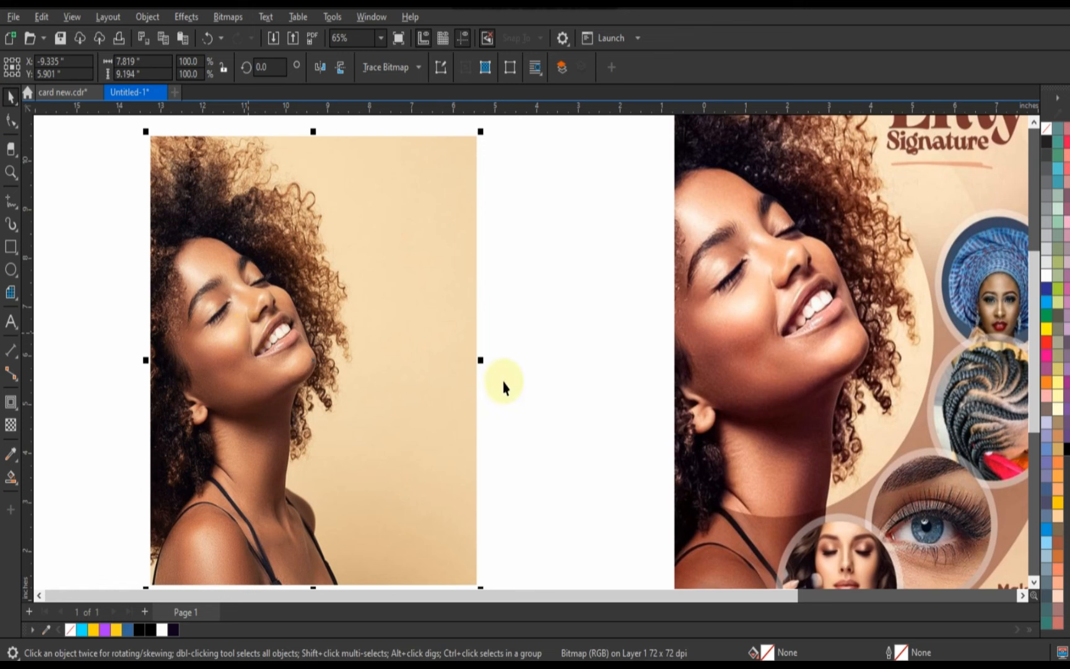
Step: Apply Color Balance to the portrait photo with Cyan–Red at 21, Magenta–Green at 3 and Yellow–Blue at 0
{"action": "left_click", "coordinate": [189, 16]}
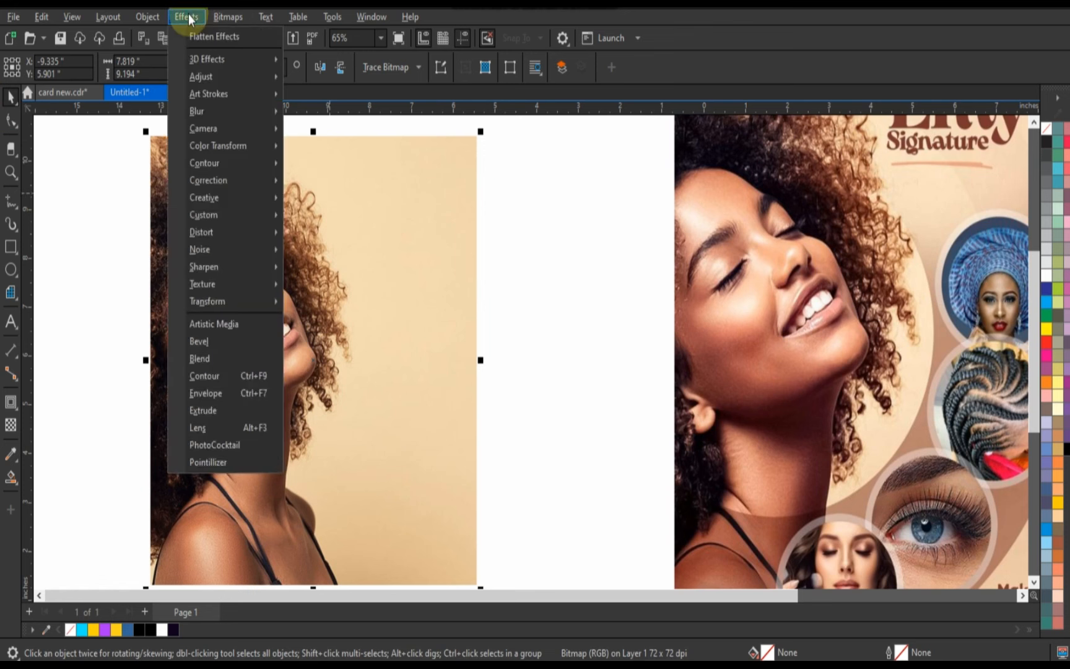
{"action": "mouse_move", "coordinate": [206, 75]}
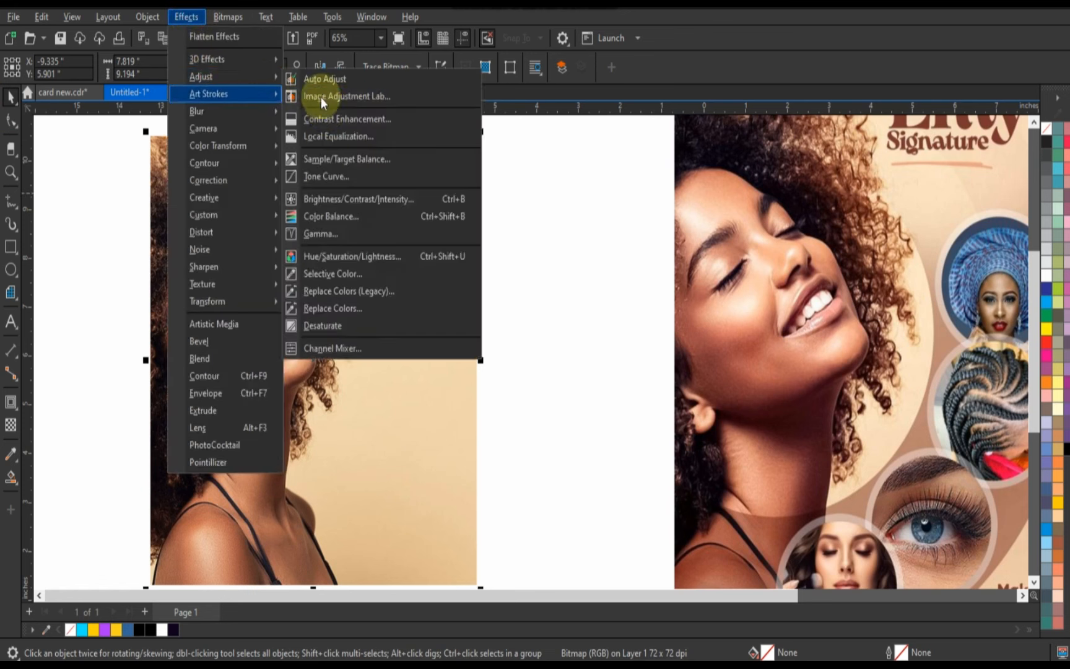
{"action": "left_click", "coordinate": [330, 221]}
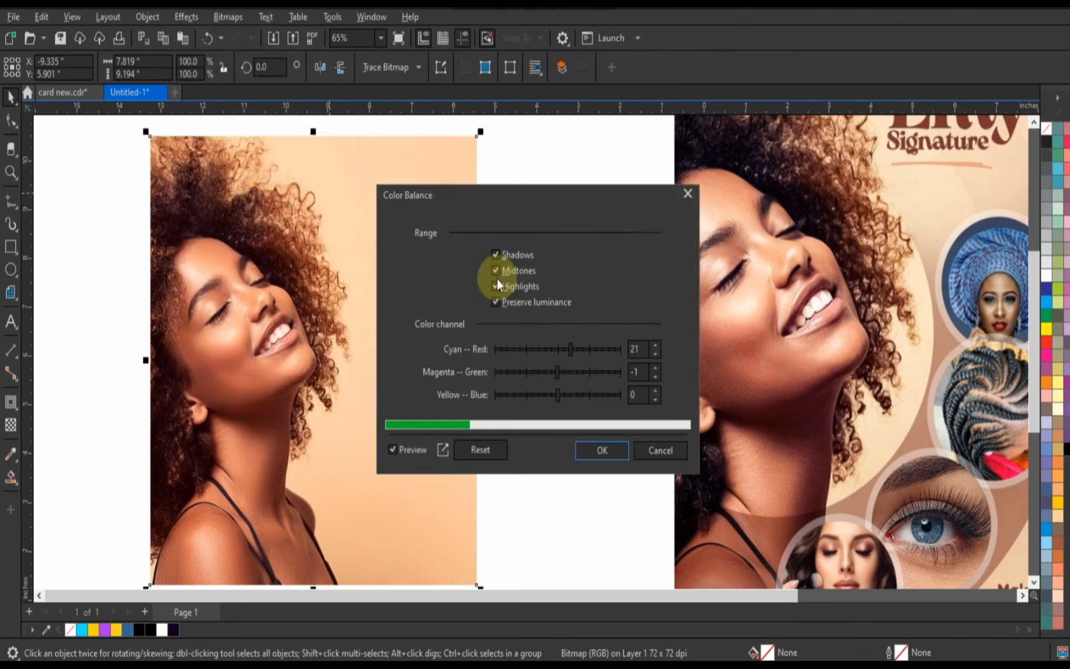
{"action": "left_click_drag", "start_coordinate": [551, 203], "coordinate": [560, 322]}
{"action": "left_click", "coordinate": [568, 493]}
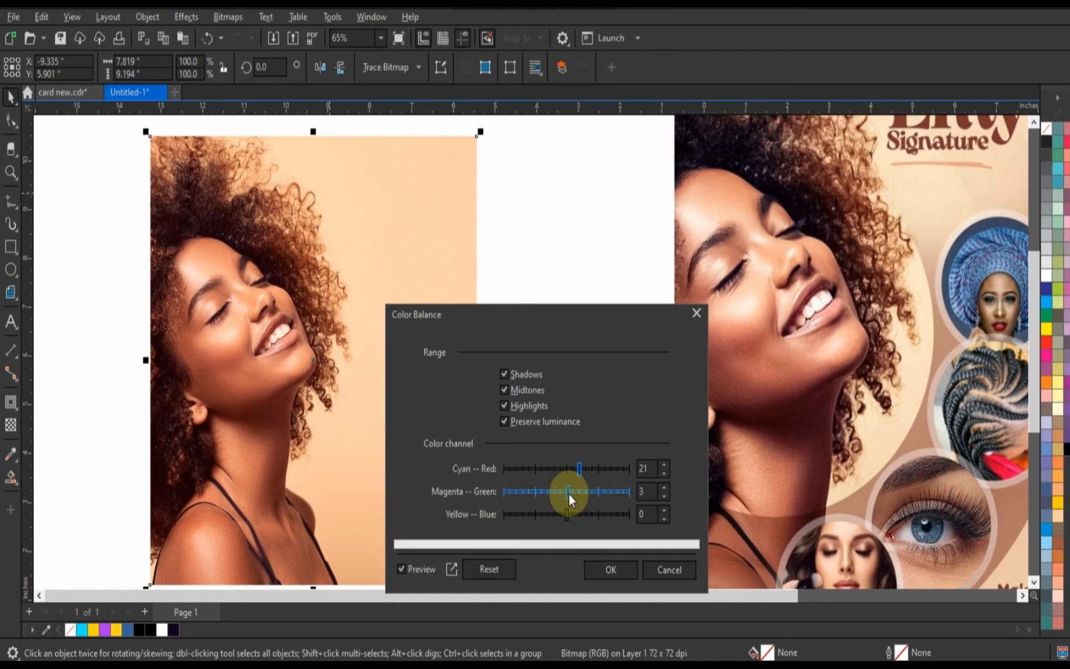
{"action": "left_click", "coordinate": [605, 569]}
{"action": "left_click", "coordinate": [576, 425]}
Step: Move the portrait photo away from the finished flyer to leave an empty working area between them
{"action": "scroll", "coordinate": [578, 426], "scroll_direction": "down", "scroll_amount": 2}
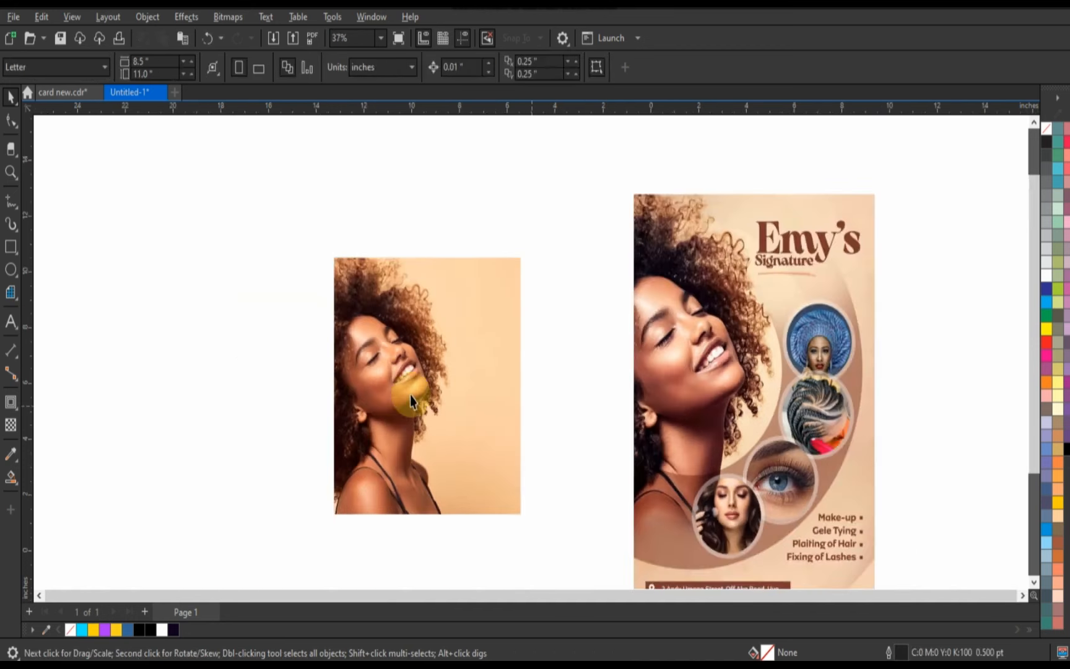
{"action": "left_click_drag", "start_coordinate": [410, 395], "coordinate": [309, 359]}
{"action": "scroll", "coordinate": [442, 375], "scroll_direction": "down", "scroll_amount": 1}
{"action": "left_click_drag", "start_coordinate": [649, 382], "coordinate": [650, 359]}
{"action": "left_click_drag", "start_coordinate": [380, 349], "coordinate": [253, 328]}
{"action": "left_click", "coordinate": [391, 363]}
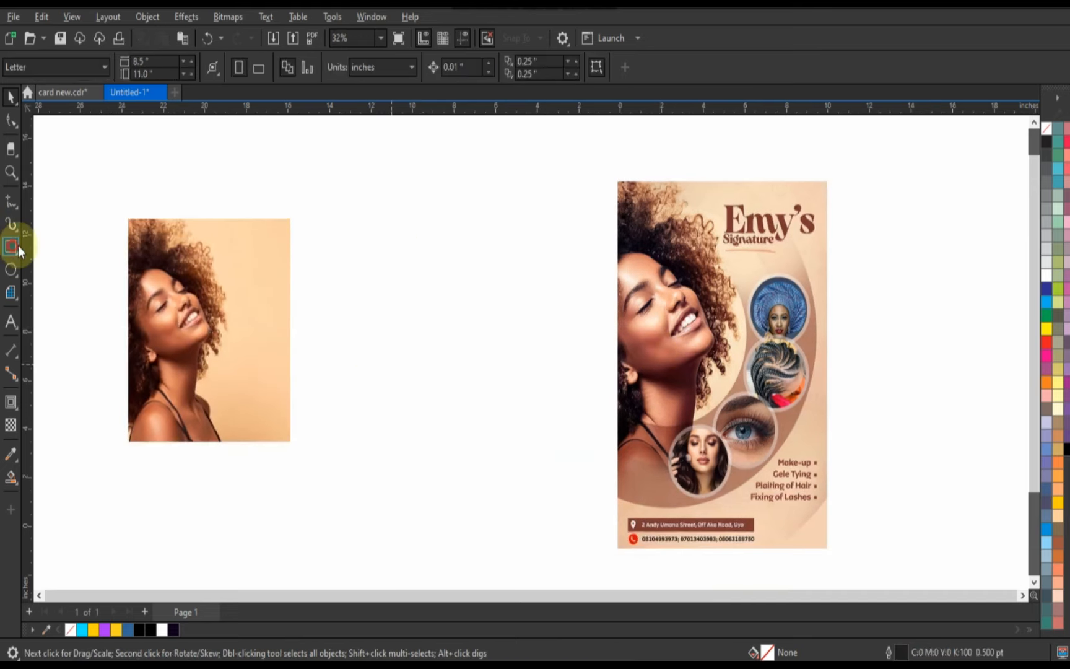
Step: Draw an upright rectangle about 11.91 by 17.64 inches between the portrait photo and the finished flyer
{"action": "left_click", "coordinate": [17, 247]}
{"action": "left_click_drag", "start_coordinate": [304, 144], "coordinate": [551, 571]}
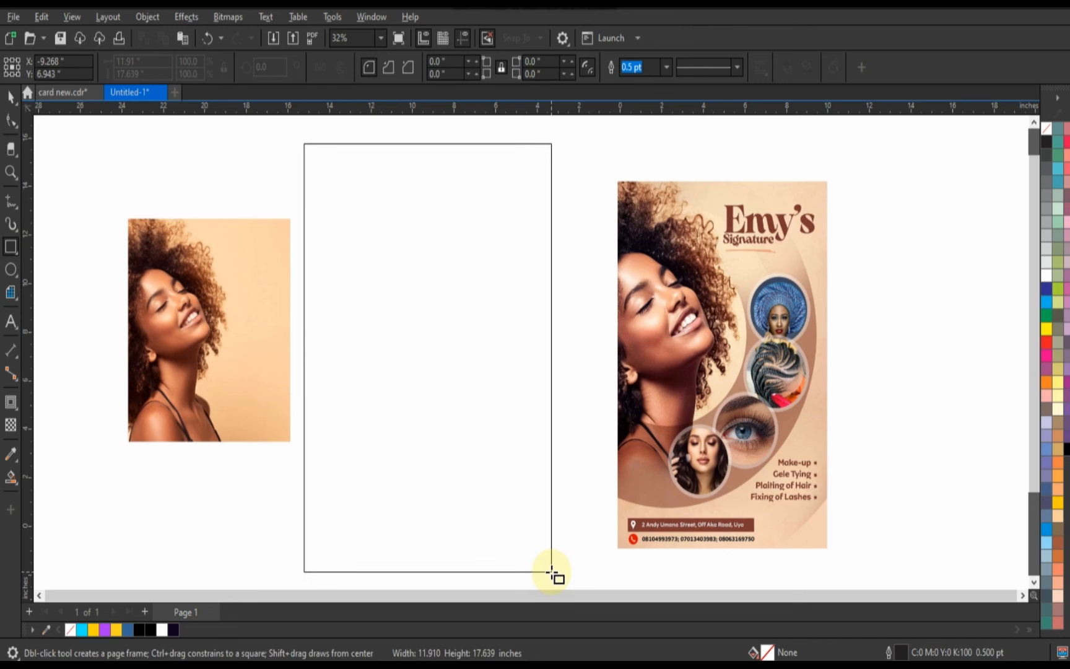
{"action": "left_click_drag", "start_coordinate": [552, 570], "coordinate": [551, 570]}
Step: Place the portrait photo over the upper part of the rectangle and enlarge it to about 13.04 by 15.34 inches
{"action": "left_click", "coordinate": [11, 97]}
{"action": "left_click", "coordinate": [201, 353]}
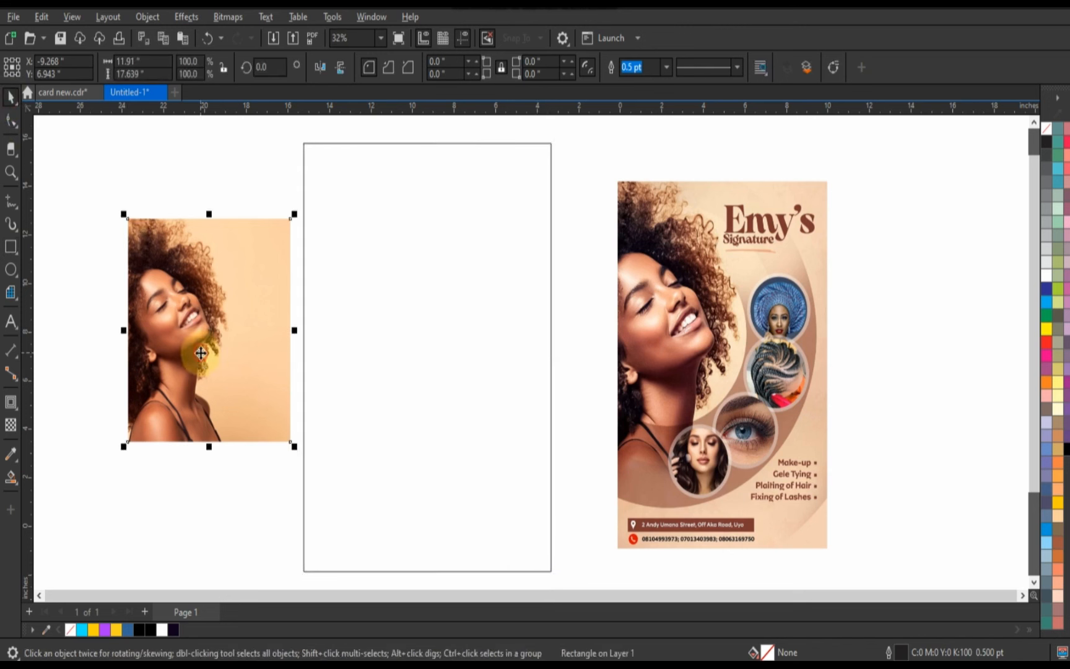
{"action": "left_click_drag", "start_coordinate": [201, 353], "coordinate": [335, 281]}
{"action": "left_click_drag", "start_coordinate": [459, 369], "coordinate": [558, 532]}
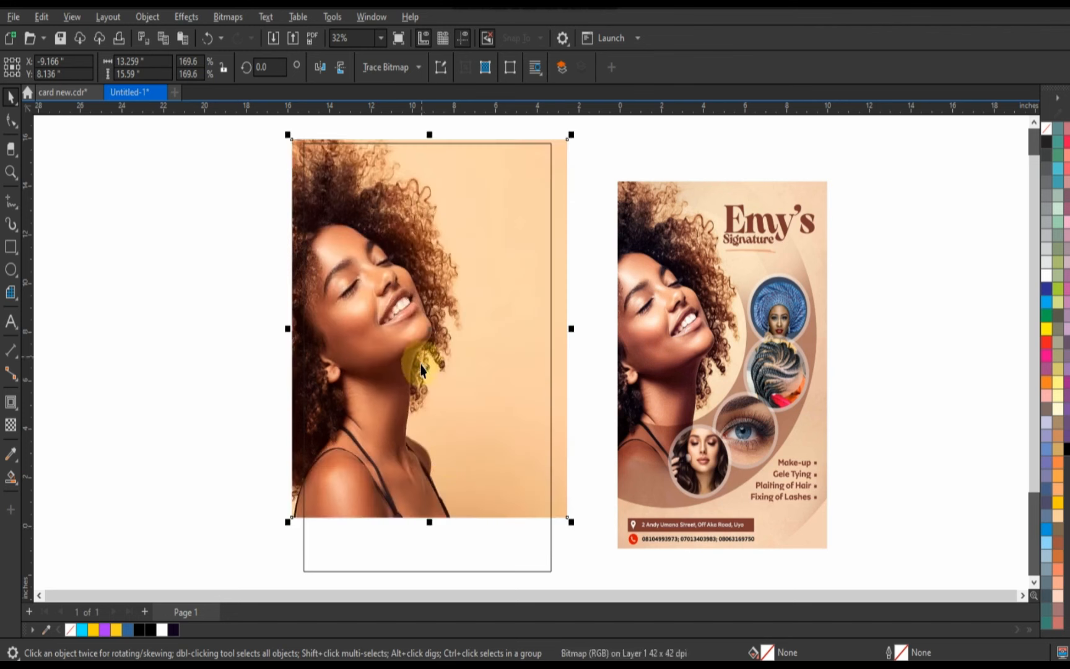
{"action": "left_click_drag", "start_coordinate": [431, 329], "coordinate": [431, 325]}
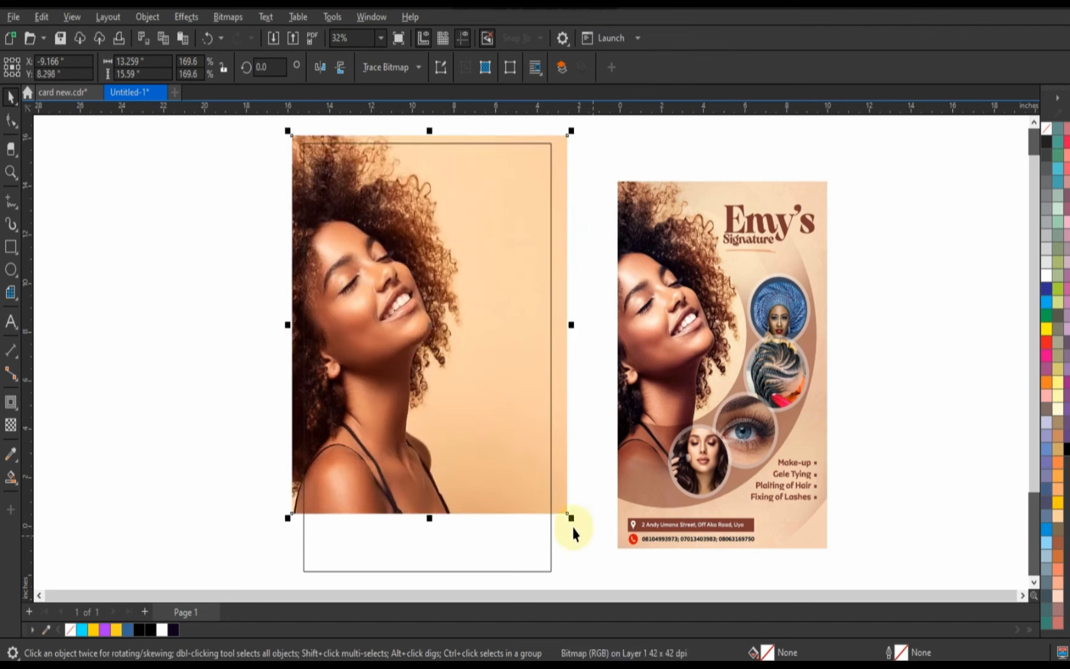
{"action": "left_click_drag", "start_coordinate": [288, 521], "coordinate": [295, 525]}
{"action": "left_click_drag", "start_coordinate": [566, 408], "coordinate": [542, 410]}
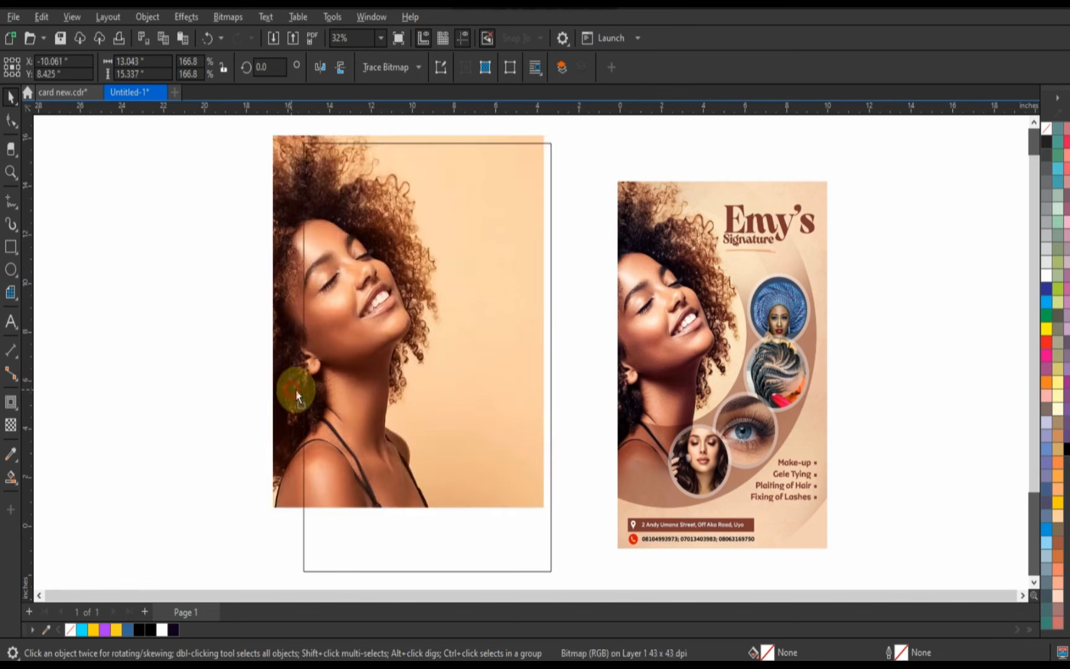
{"action": "left_click_drag", "start_coordinate": [290, 388], "coordinate": [296, 388]}
{"action": "left_click", "coordinate": [213, 395]}
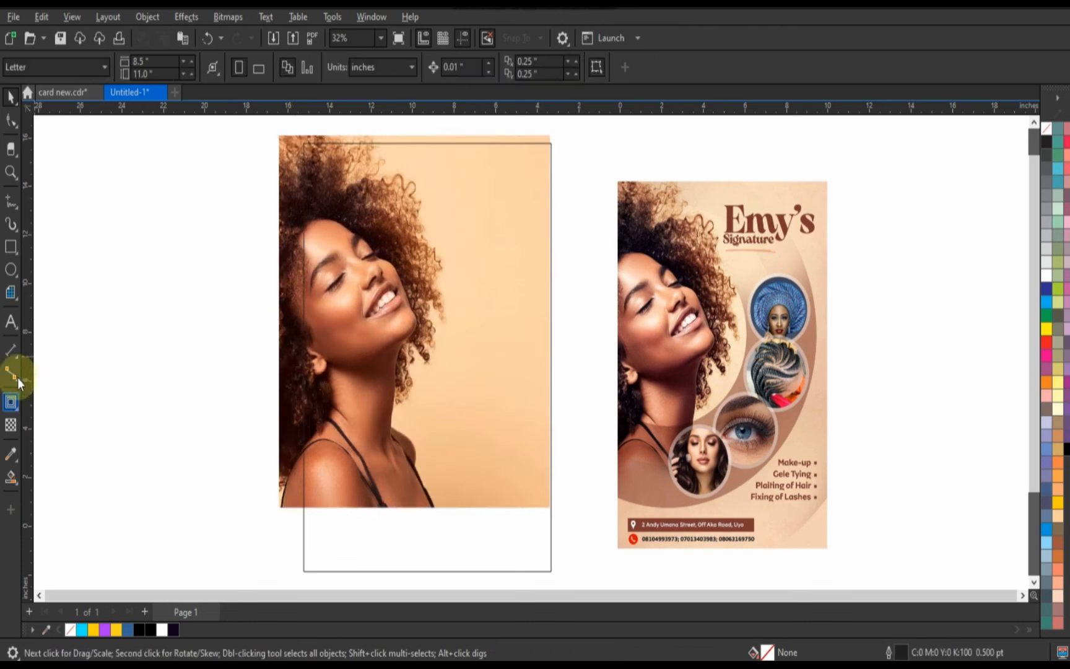
Step: Draw a circle about 16.25 inches wide over the portrait's face and add a concentric copy about 9.9 inches wide
{"action": "left_click", "coordinate": [11, 270]}
{"action": "left_click_drag", "start_coordinate": [253, 128], "coordinate": [351, 486]}
{"action": "key", "text": "space"}
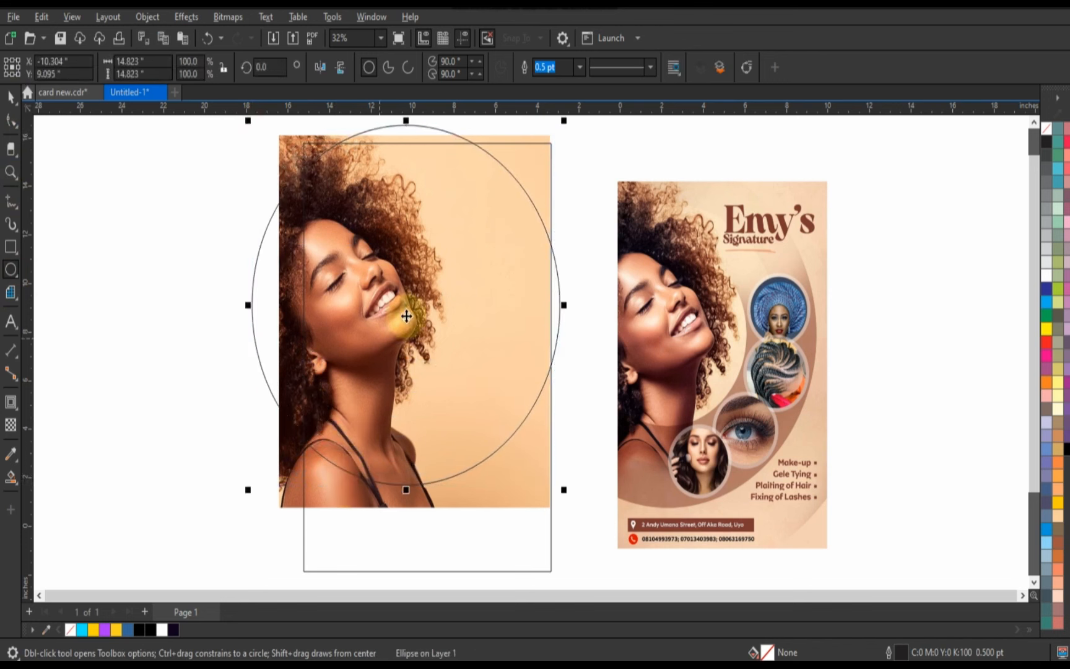
{"action": "left_click_drag", "start_coordinate": [406, 309], "coordinate": [366, 304]}
{"action": "left_click_drag", "start_coordinate": [522, 481], "coordinate": [537, 523]}
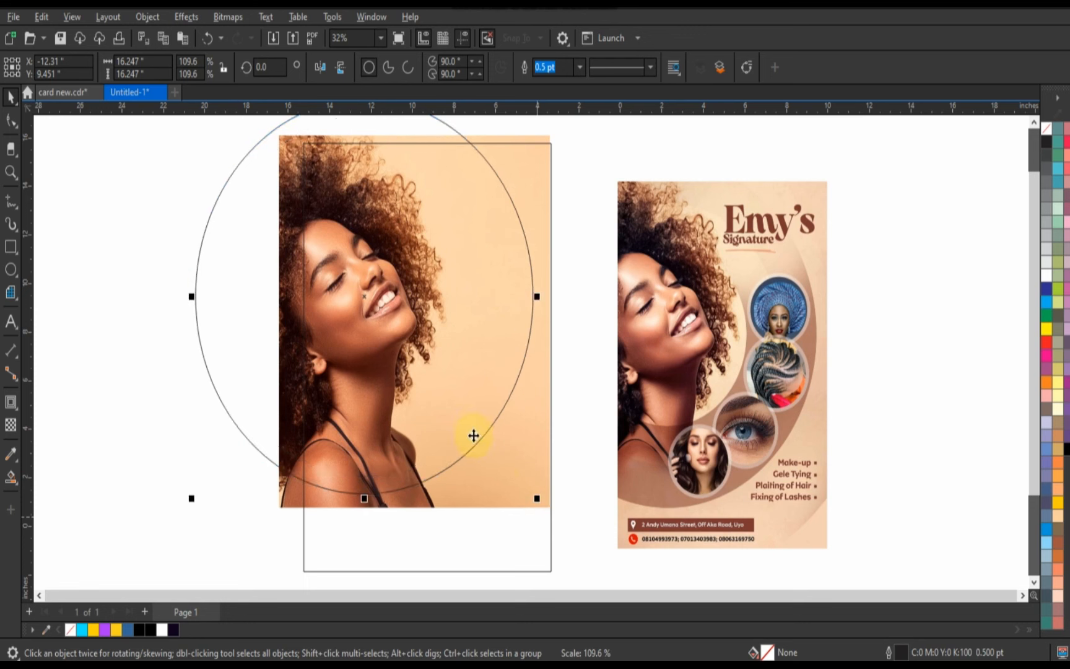
{"action": "left_click_drag", "start_coordinate": [469, 403], "coordinate": [465, 405]}
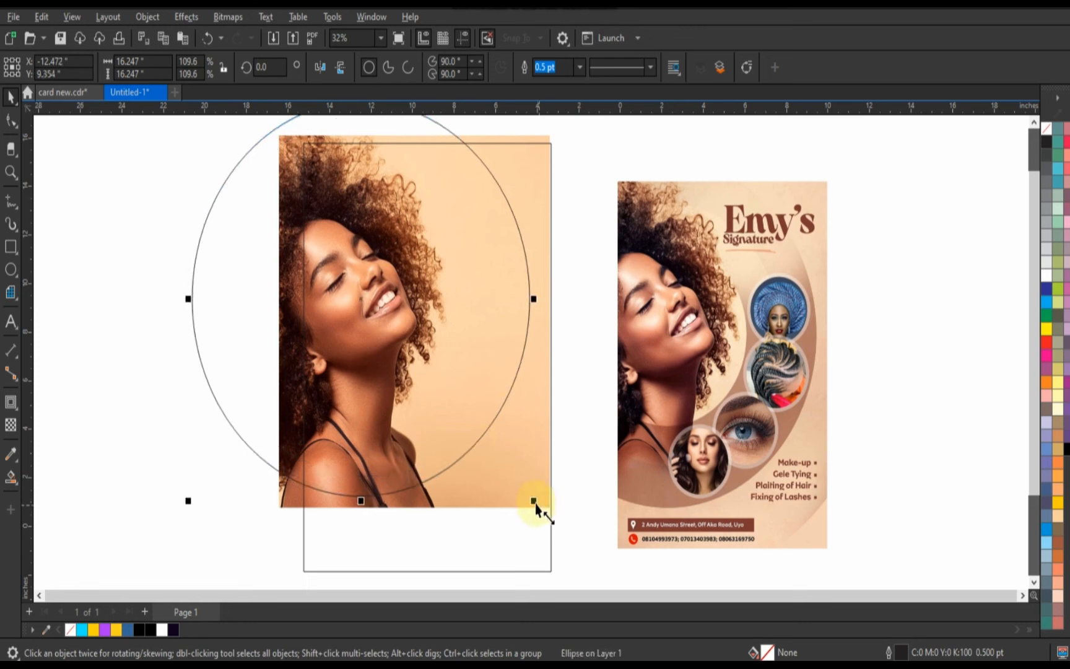
{"action": "left_click_drag", "start_coordinate": [535, 505], "coordinate": [466, 487]}
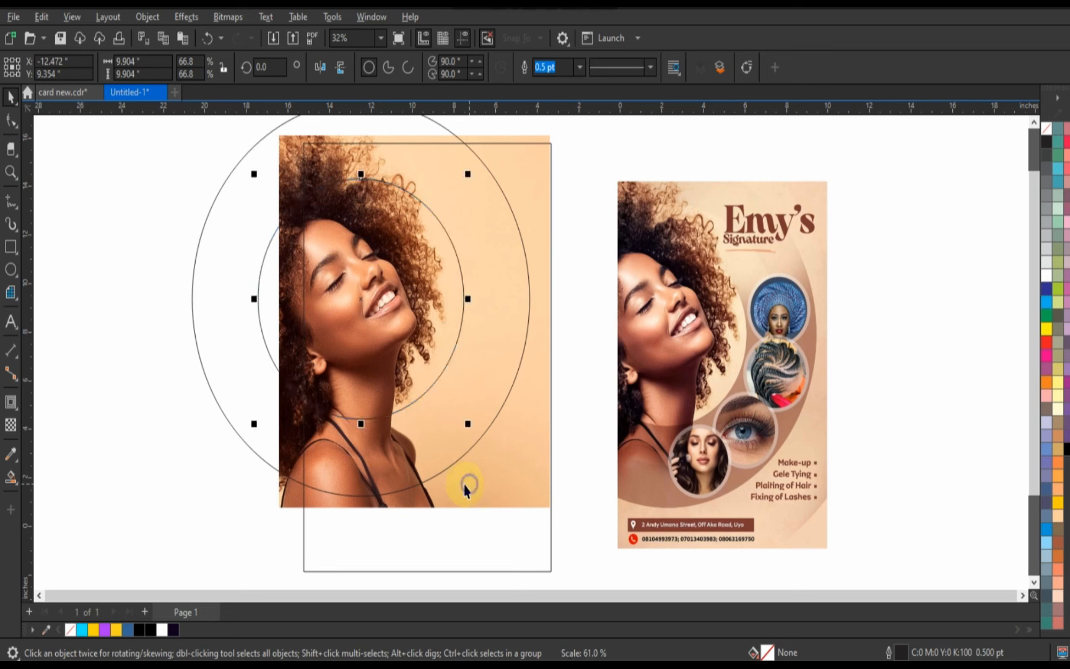
{"action": "left_click", "coordinate": [151, 352]}
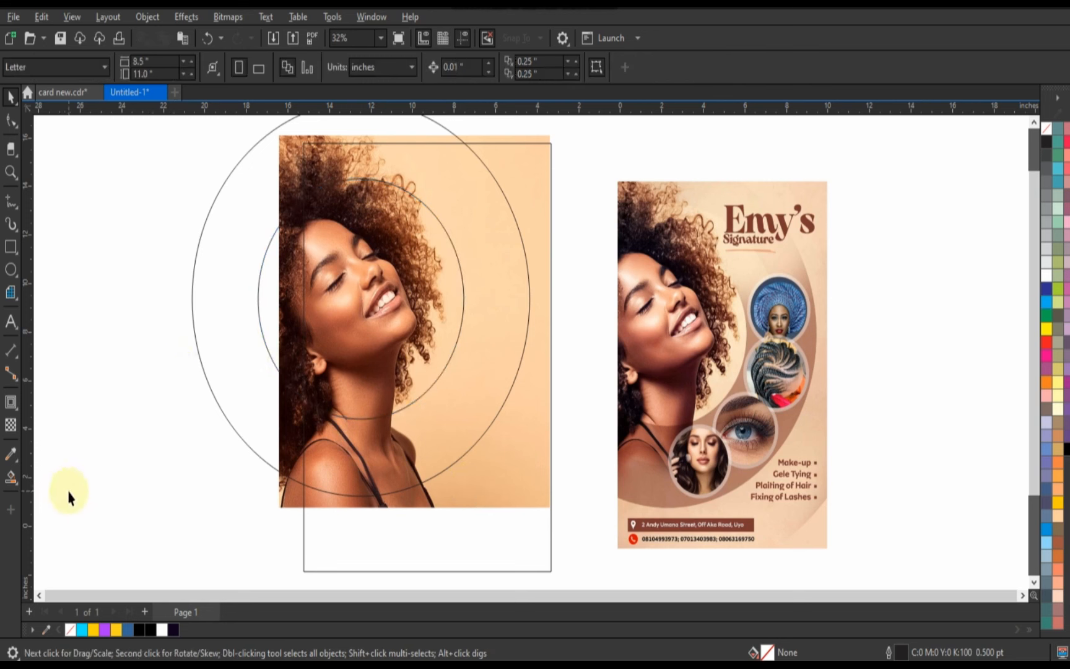
Step: Use Smart Fill to create a blue #336699 shape from the ring between the two circles inside the rectangle
{"action": "left_click", "coordinate": [11, 478]}
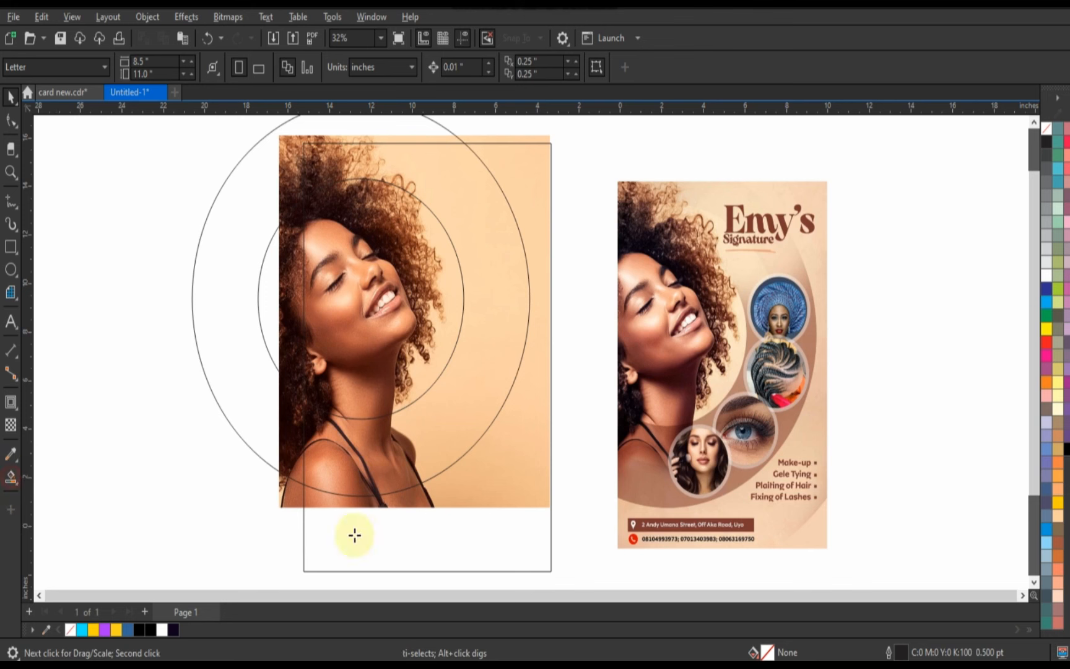
{"action": "left_click", "coordinate": [403, 471]}
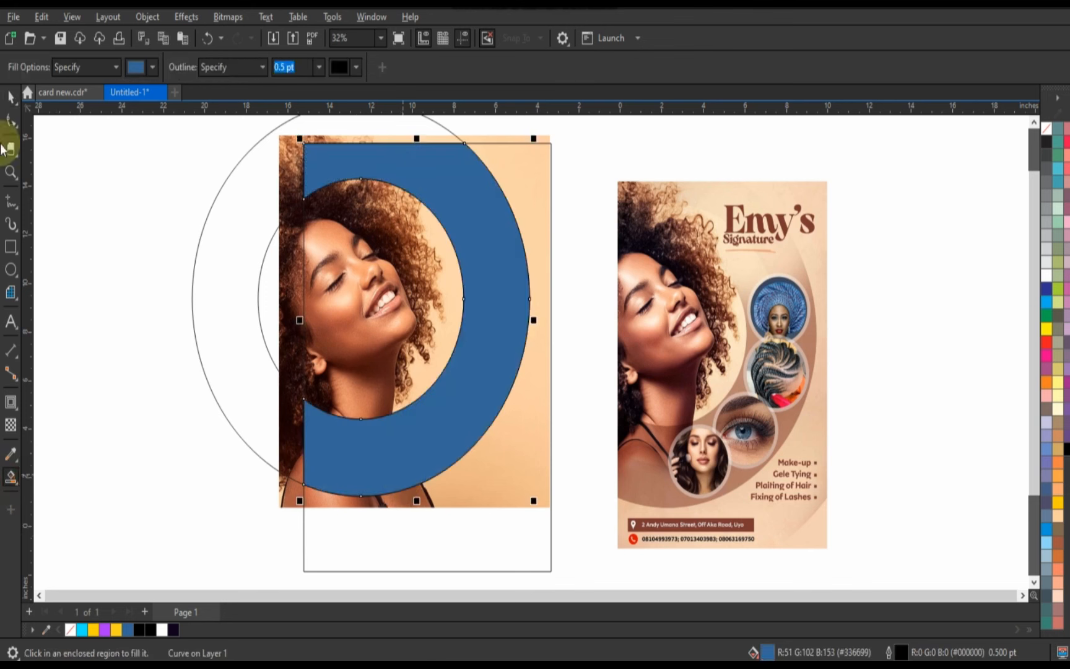
{"action": "left_click", "coordinate": [11, 96]}
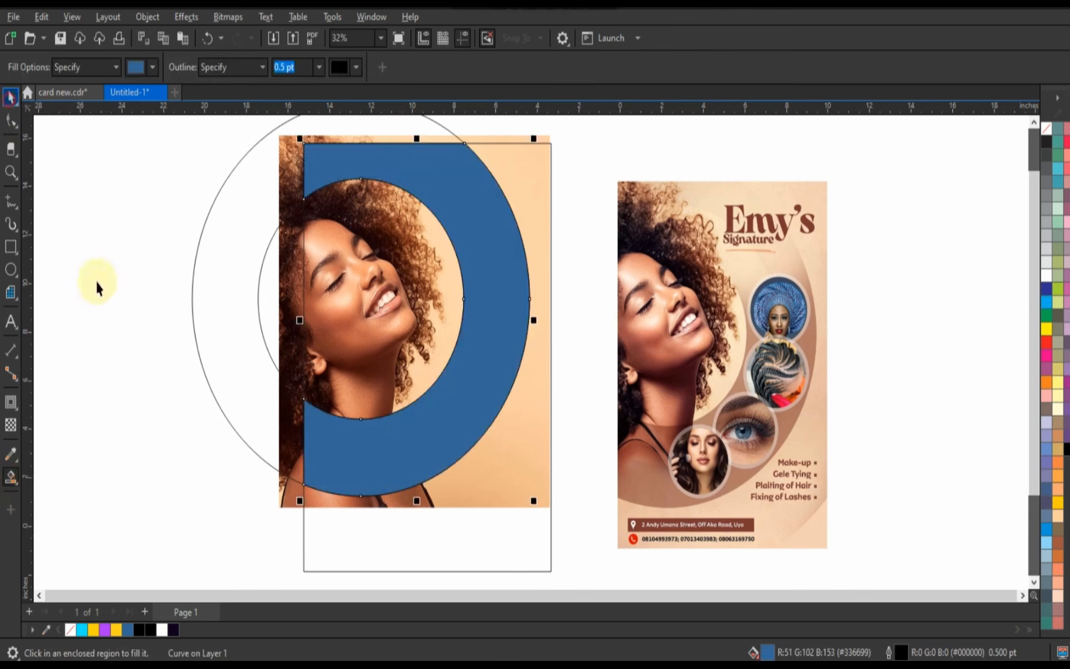
Step: Delete the inner construction circle and enlarge the outer one about its centre to about 22.66 inches
{"action": "left_click", "coordinate": [277, 239]}
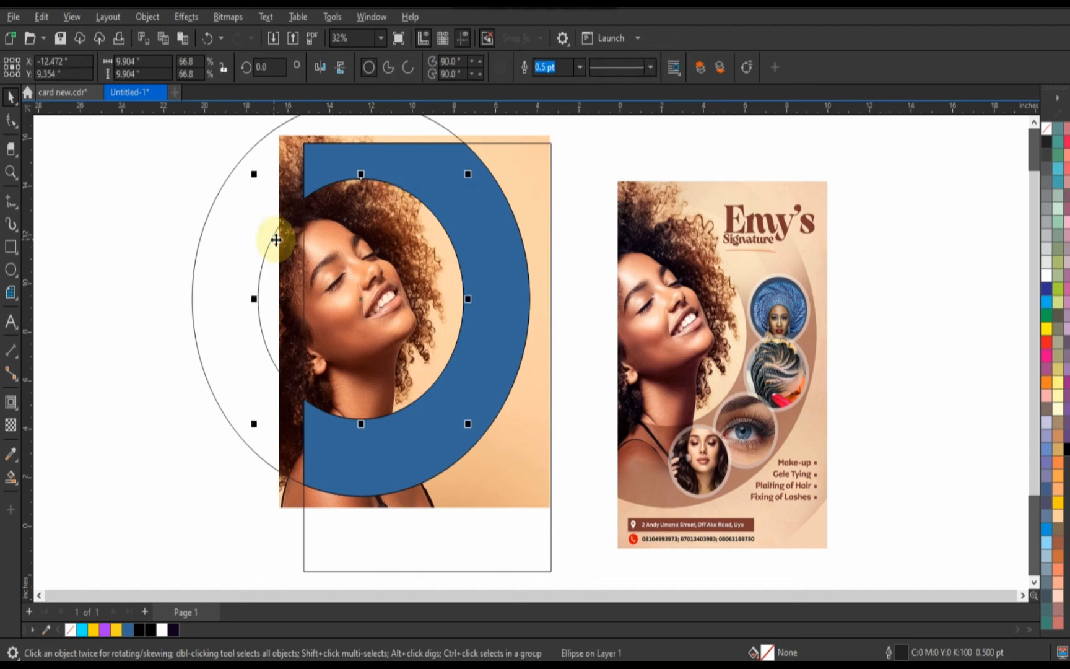
{"action": "left_click", "coordinate": [213, 359]}
{"action": "left_click_drag", "start_coordinate": [533, 502], "coordinate": [600, 536]}
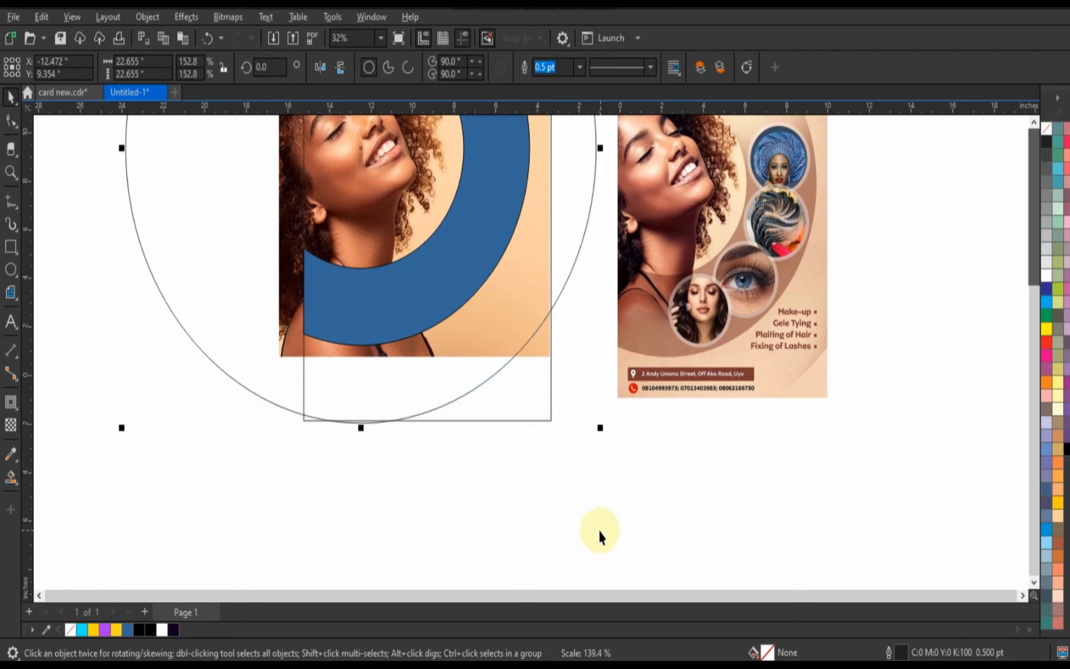
Step: Smart Fill the two regions between the ring and the enlarged circle, above and below the photo's lower edge
{"action": "left_click", "coordinate": [11, 477]}
{"action": "left_click", "coordinate": [405, 388]}
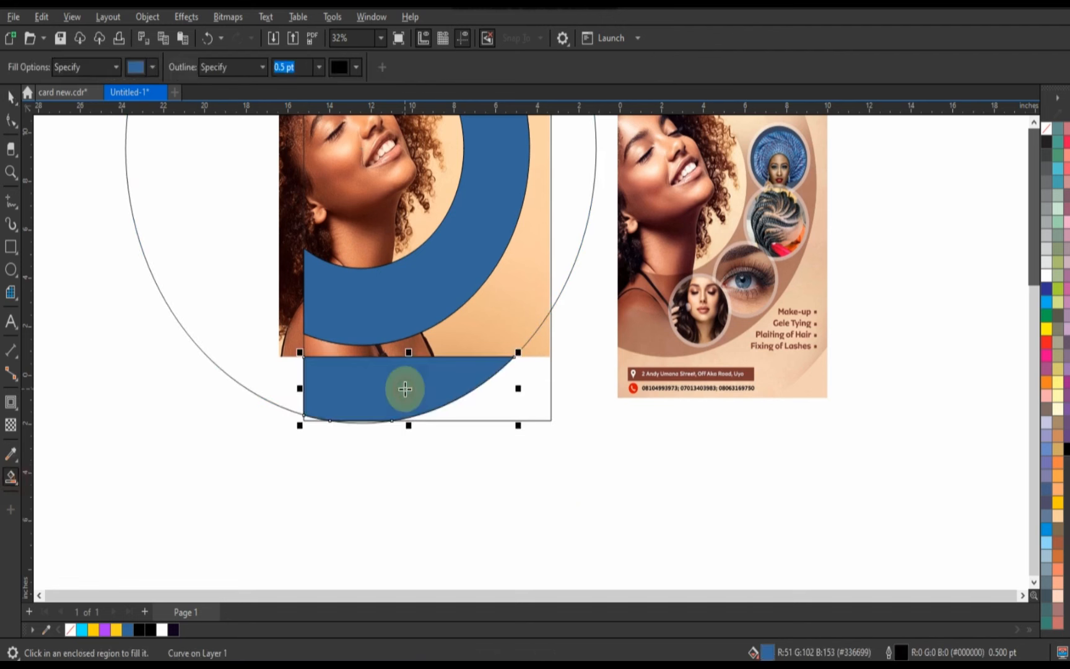
{"action": "left_click", "coordinate": [497, 337]}
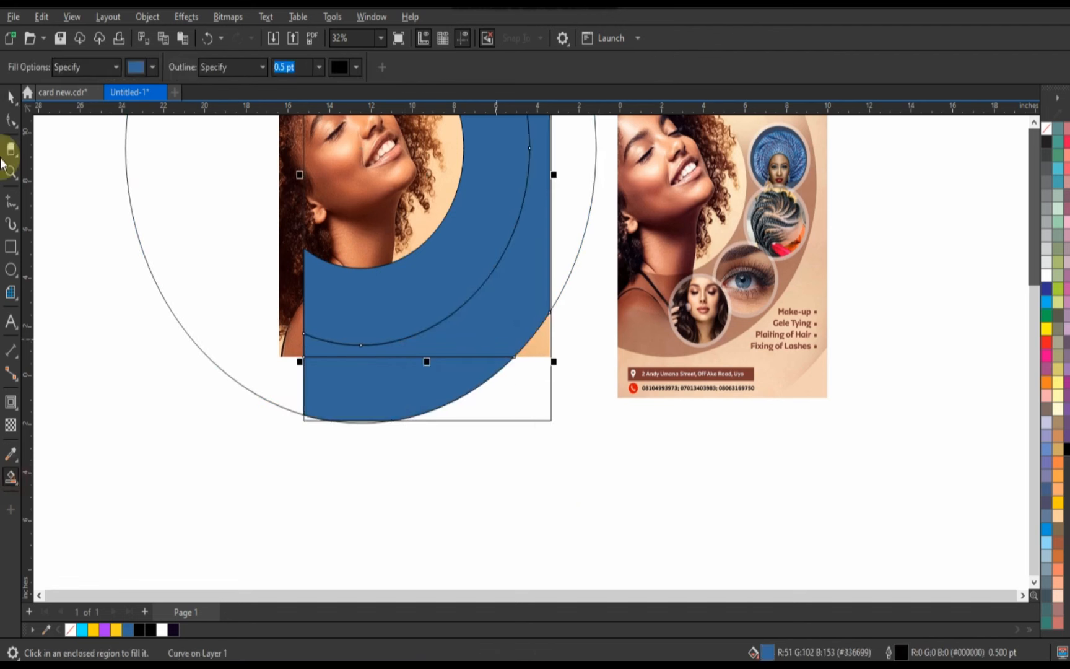
Step: Weld the blue strip below the photo with the adjoining outer blue region into one curve
{"action": "left_click", "coordinate": [11, 97]}
{"action": "left_click", "coordinate": [315, 389], "text": "shift"}
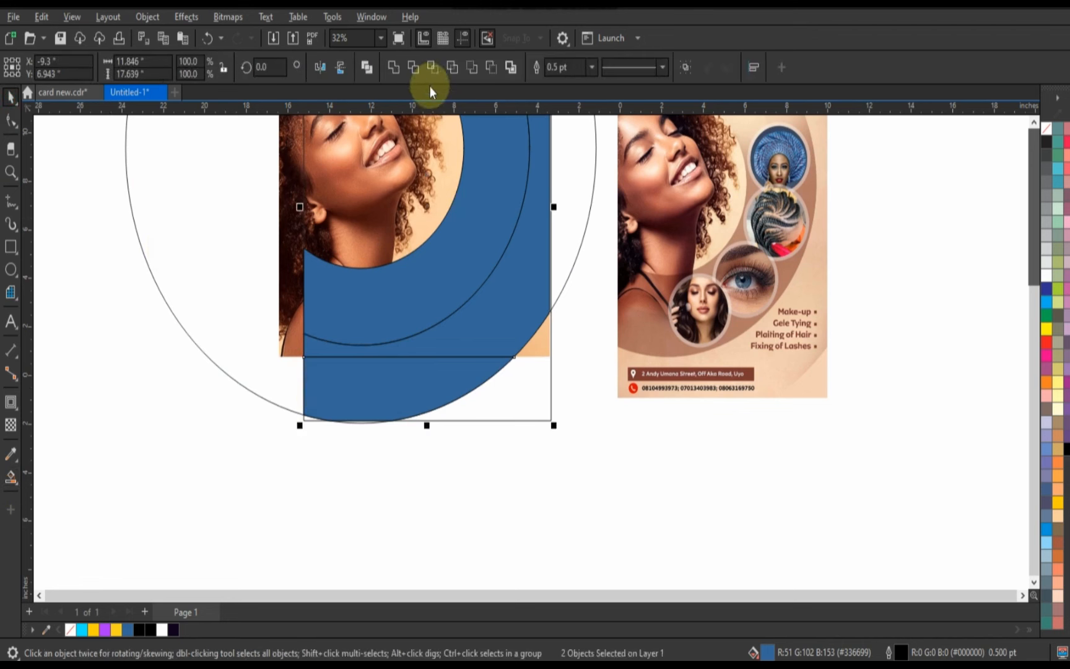
{"action": "scroll", "coordinate": [430, 481], "scroll_direction": "down", "scroll_amount": 3}
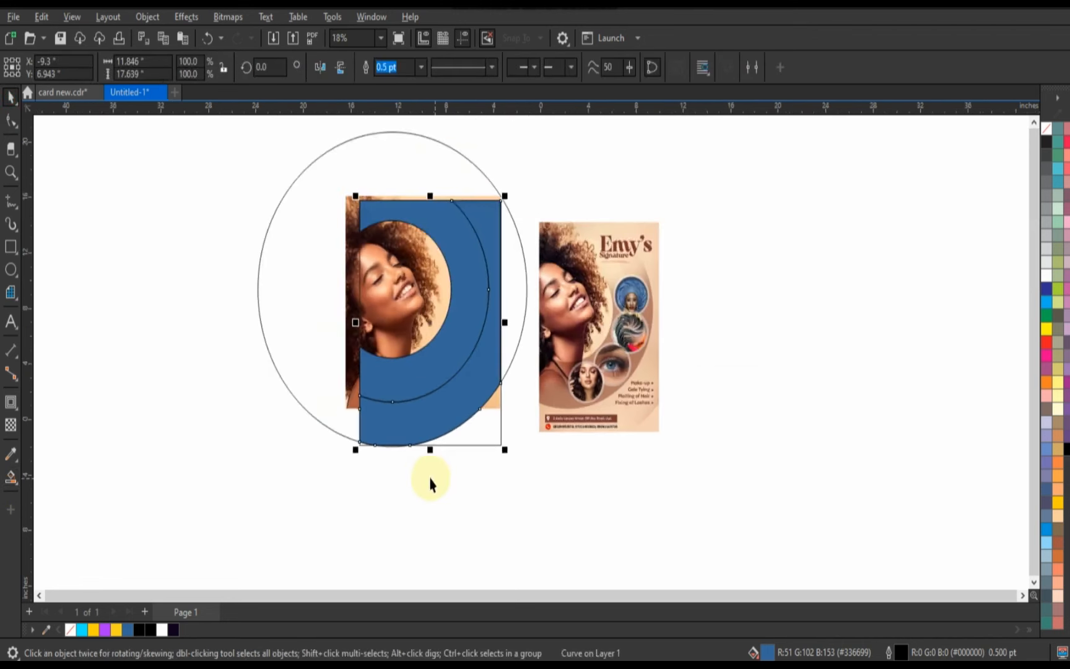
{"action": "left_click", "coordinate": [210, 387]}
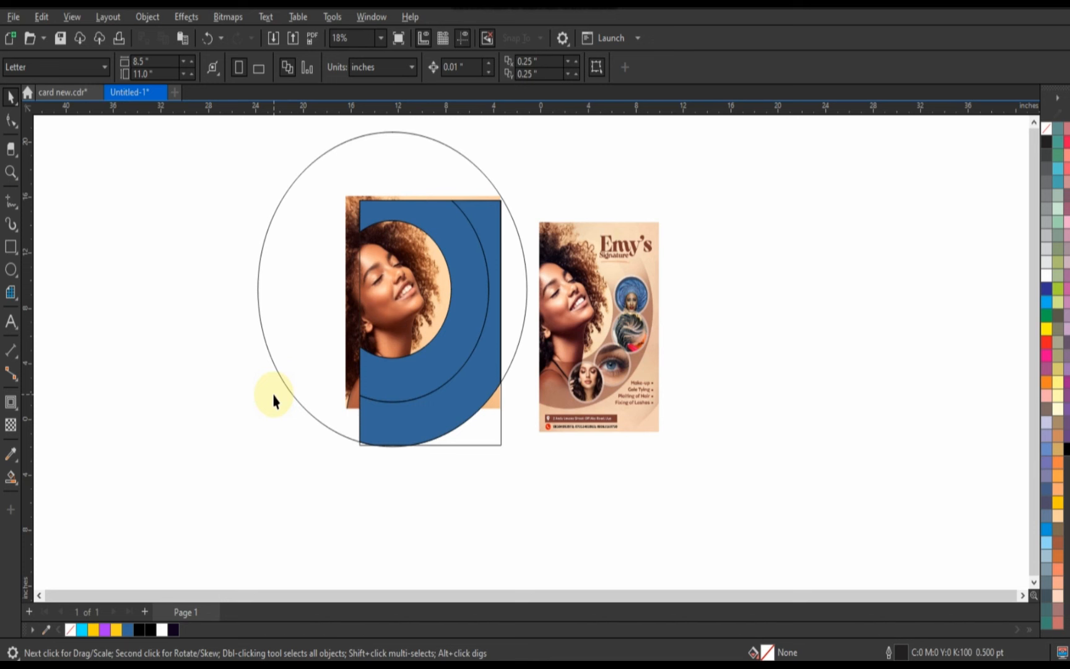
Step: Remove the fill from the blue curved shapes and shrink the large circle about its centre to the ring's outer edge
{"action": "left_click", "coordinate": [298, 409]}
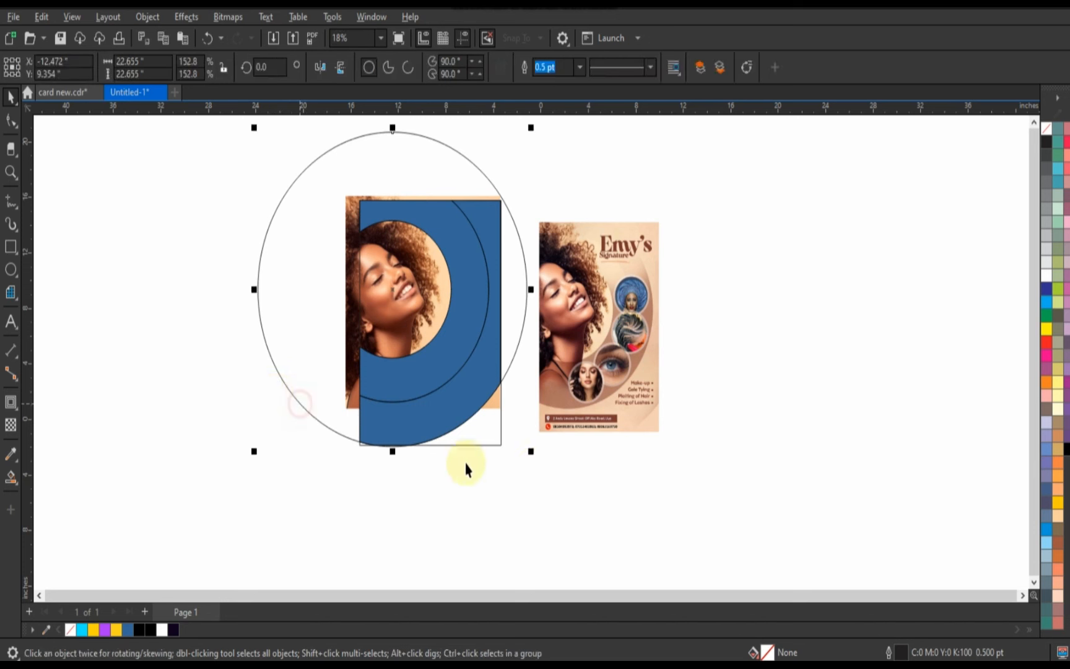
{"action": "left_click", "coordinate": [444, 394]}
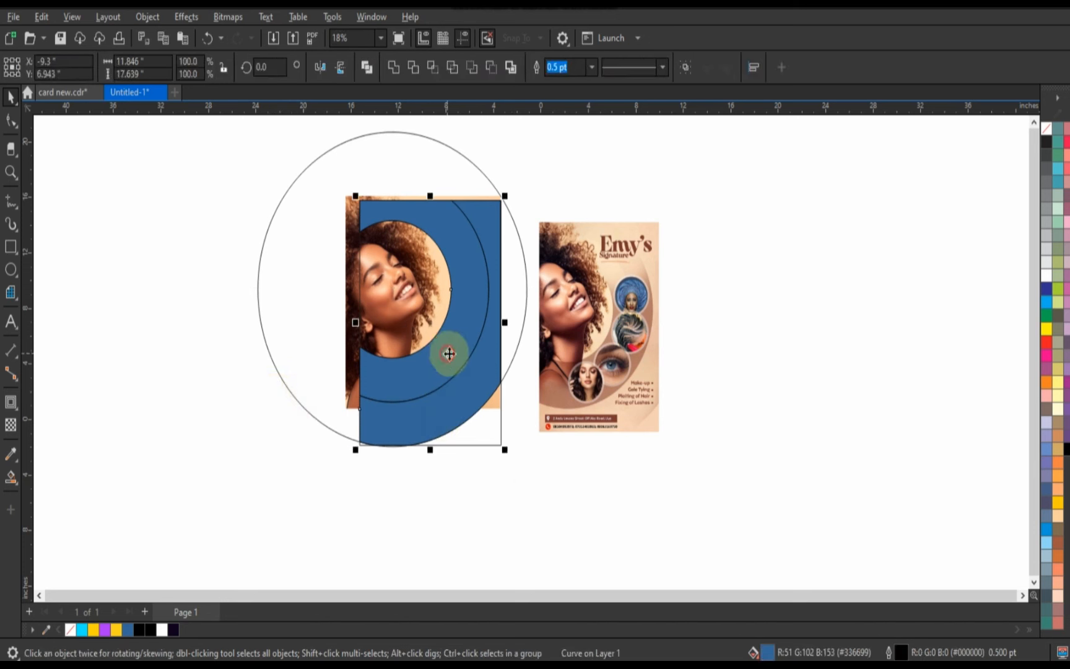
{"action": "left_click", "coordinate": [1045, 133]}
{"action": "left_click", "coordinate": [291, 341]}
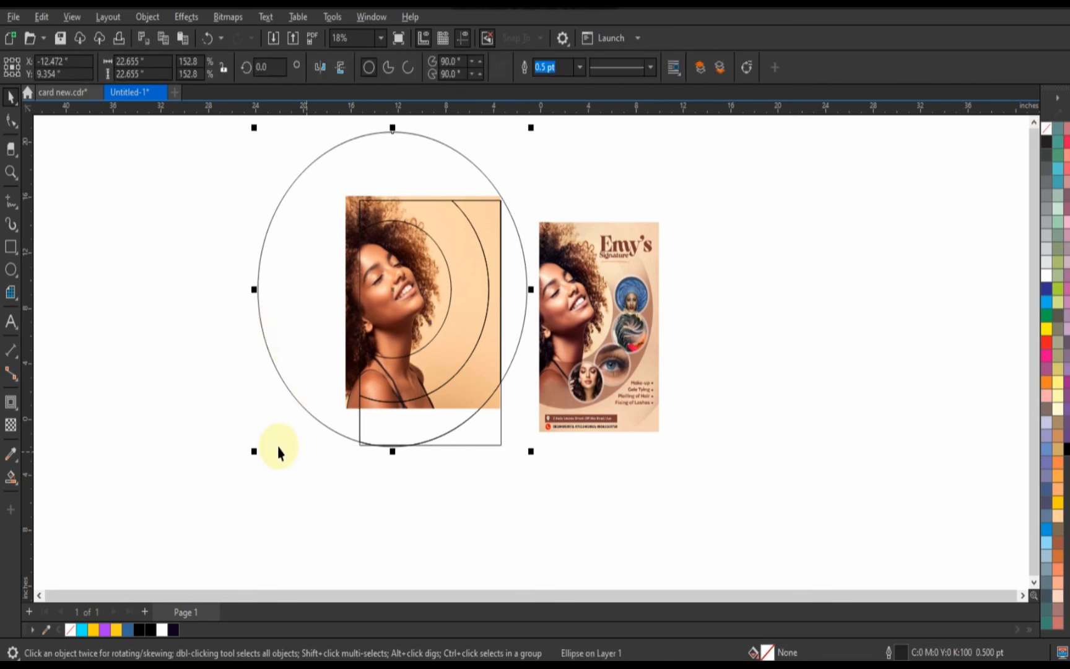
{"action": "left_click_drag", "start_coordinate": [263, 457], "coordinate": [295, 447]}
Step: Draw a separate small circle in the empty area beside the portrait composition
{"action": "left_click_drag", "start_coordinate": [220, 145], "coordinate": [627, 512]}
{"action": "key", "text": "shift+F2"}
{"action": "left_click", "coordinate": [732, 186]}
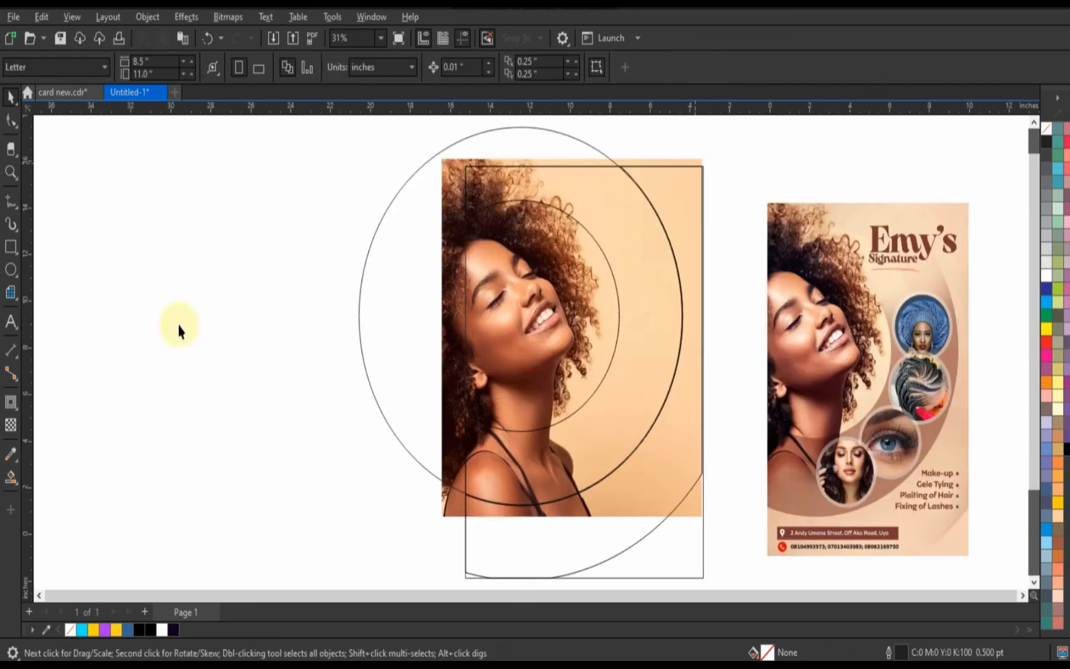
{"action": "left_click", "coordinate": [12, 273]}
{"action": "left_click_drag", "start_coordinate": [117, 265], "coordinate": [255, 427]}
{"action": "left_click", "coordinate": [11, 98]}
{"action": "left_click_drag", "start_coordinate": [389, 277], "coordinate": [449, 282]}
{"action": "key", "text": "ctrl+z"}
{"action": "left_click", "coordinate": [291, 241]}
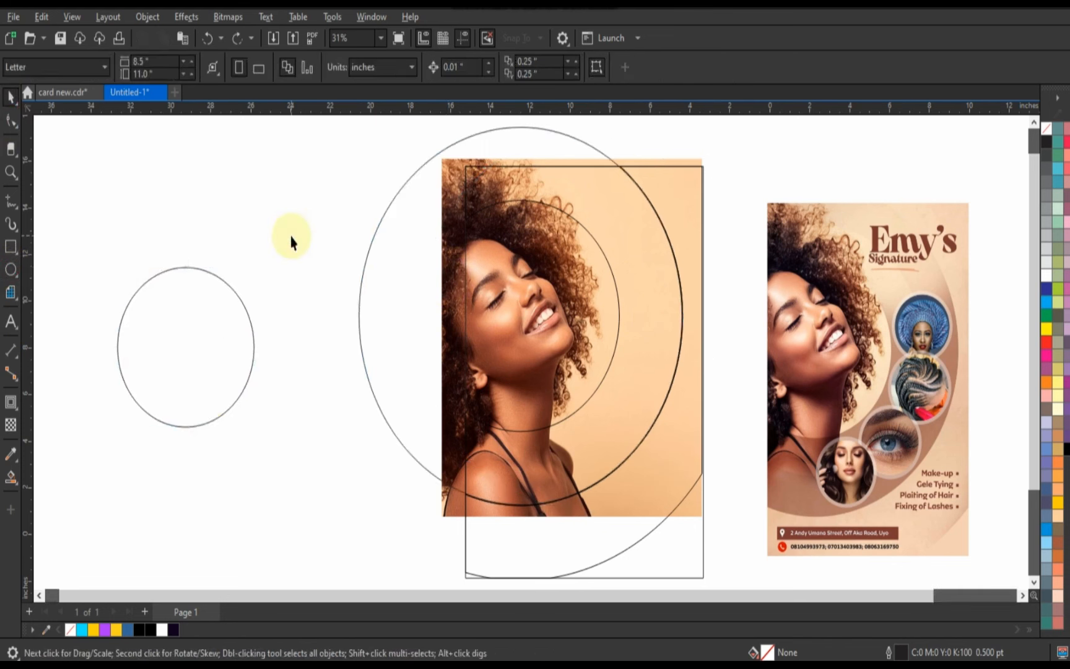
Step: Sample the peach background colour from the portrait photo and fill the separate small circle with it
{"action": "left_click", "coordinate": [11, 454]}
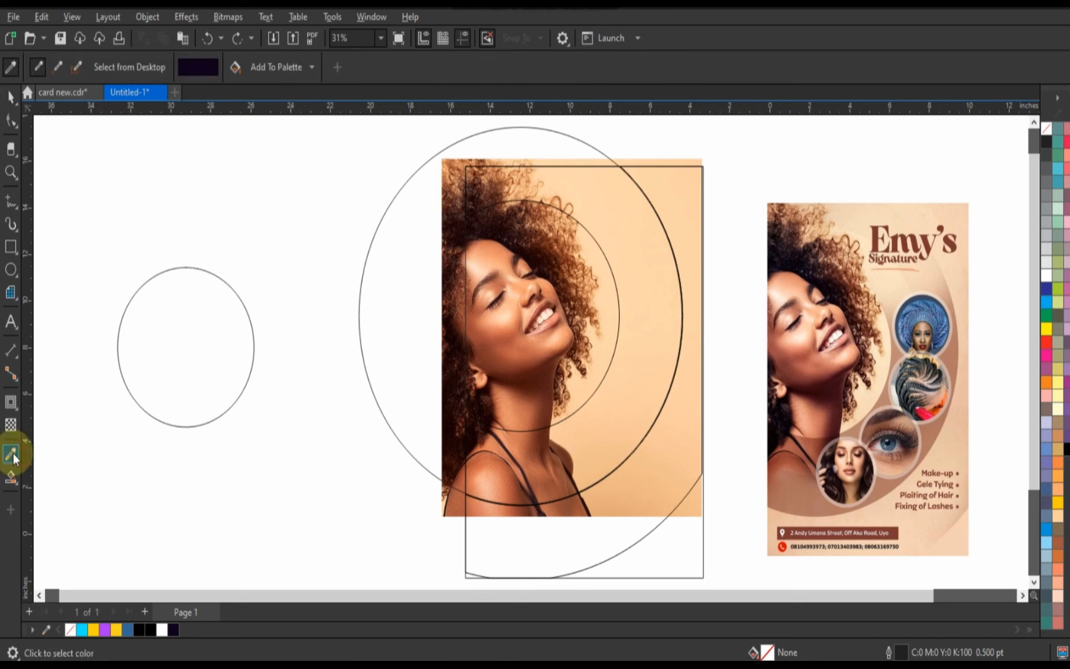
{"action": "left_click", "coordinate": [691, 196]}
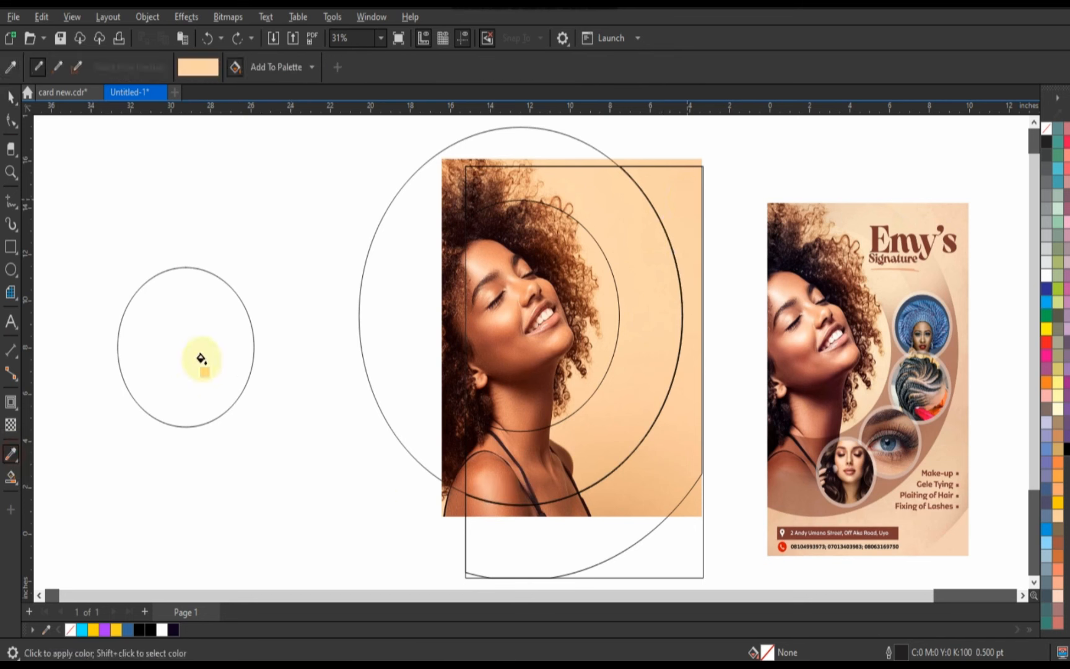
{"action": "left_click", "coordinate": [206, 360]}
{"action": "left_click", "coordinate": [11, 97]}
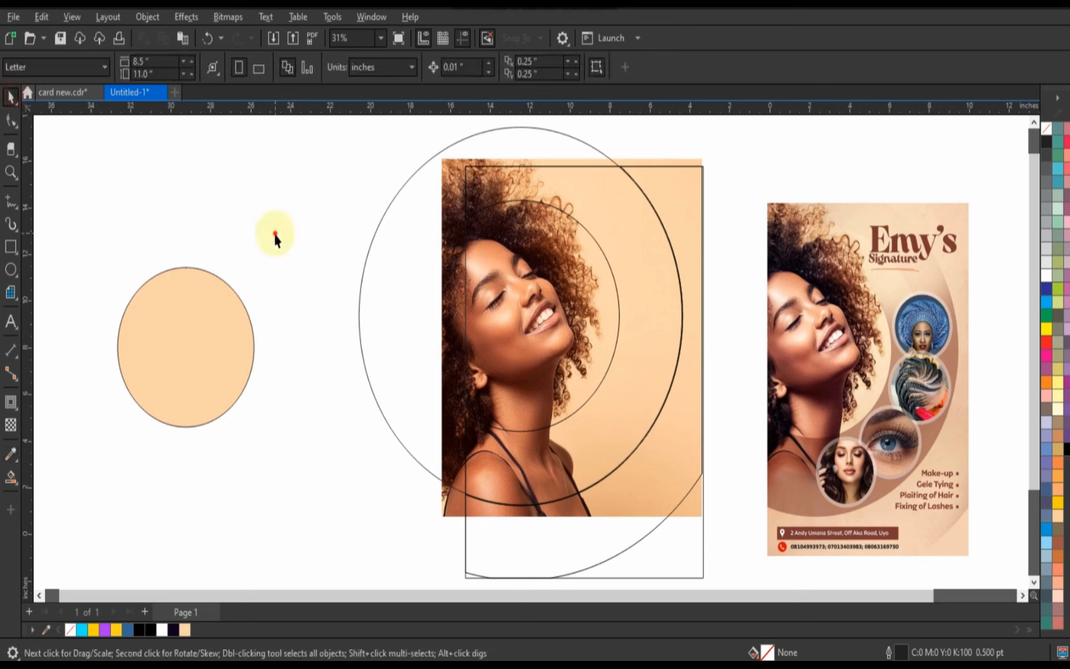
Step: PowerClip the portrait photo inside the large circle and remove the circle's outline
{"action": "left_click", "coordinate": [696, 161]}
{"action": "right_click", "coordinate": [695, 160]}
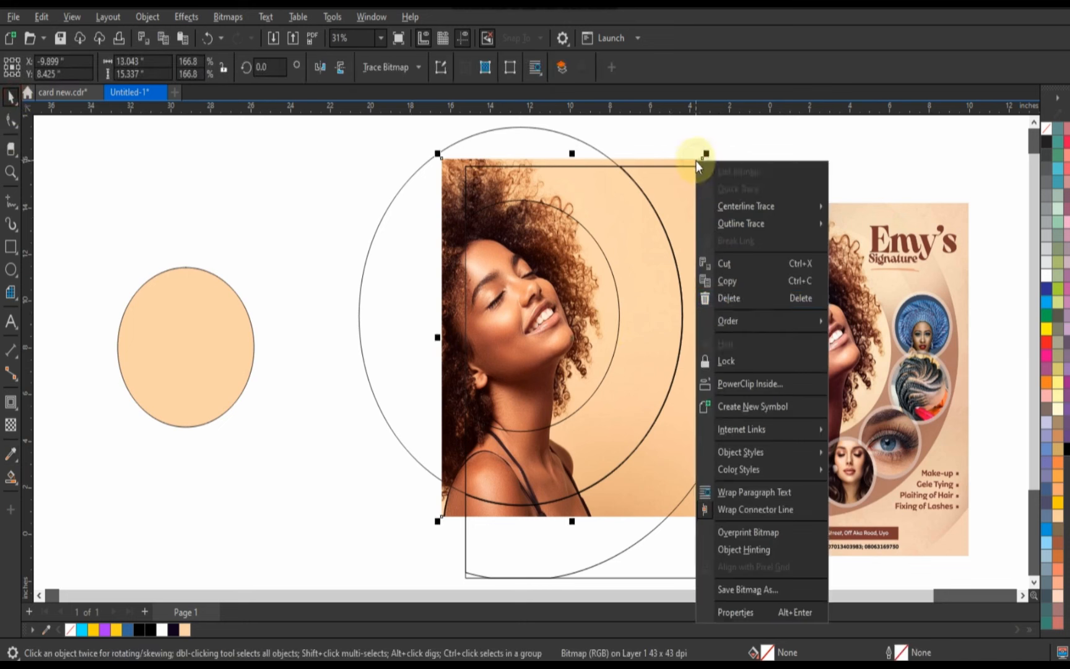
{"action": "left_click", "coordinate": [737, 383]}
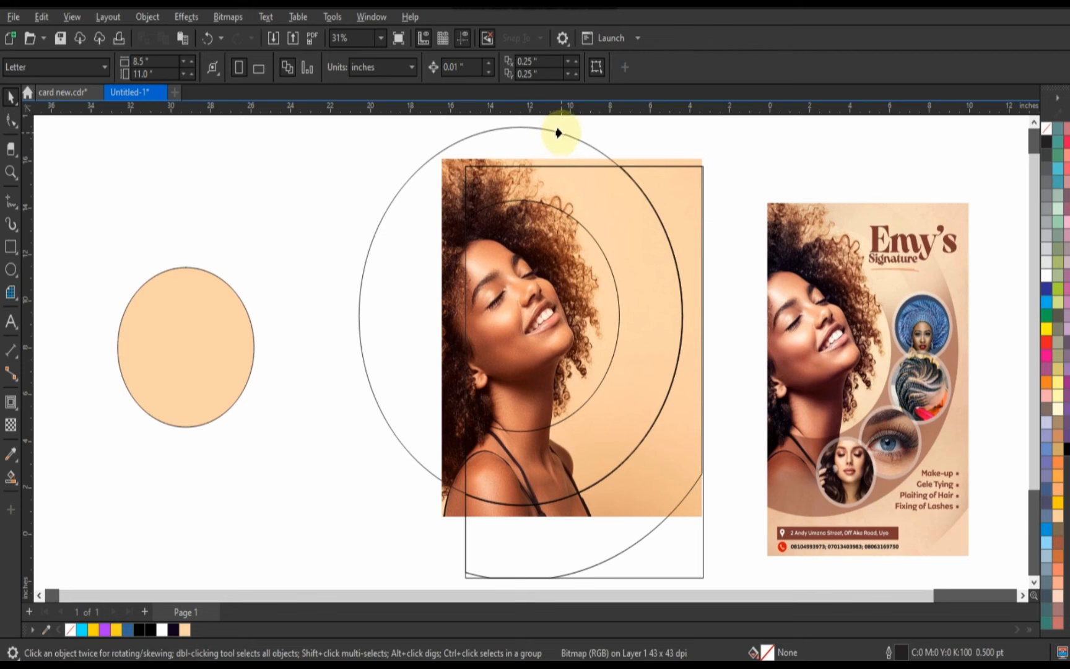
{"action": "left_click", "coordinate": [559, 132]}
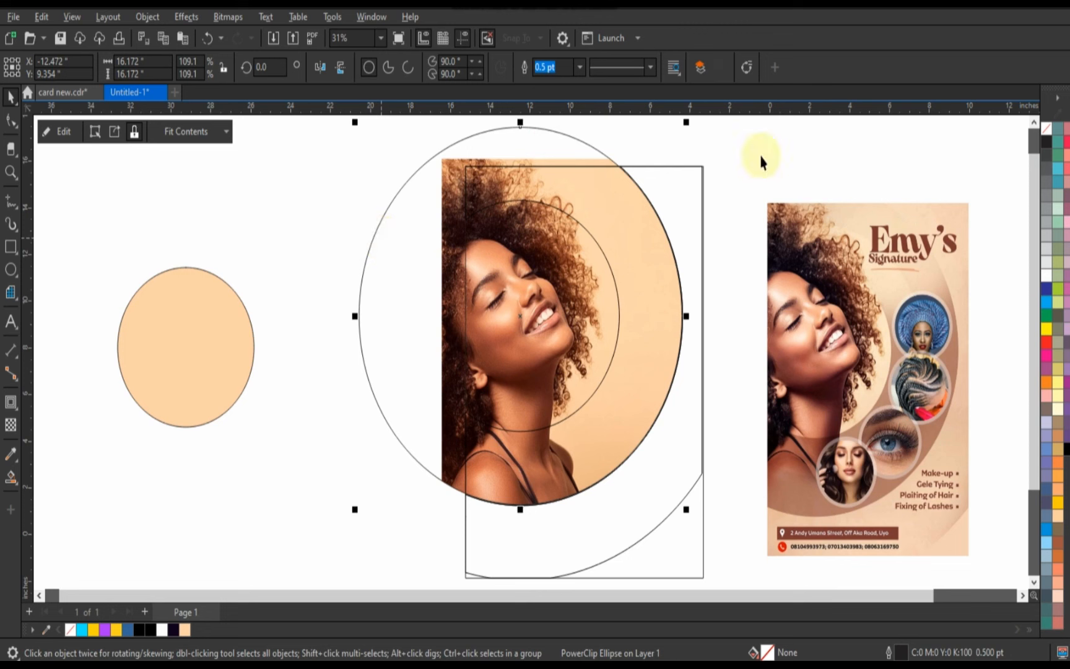
{"action": "right_click", "coordinate": [1046, 129]}
{"action": "left_click", "coordinate": [1009, 142]}
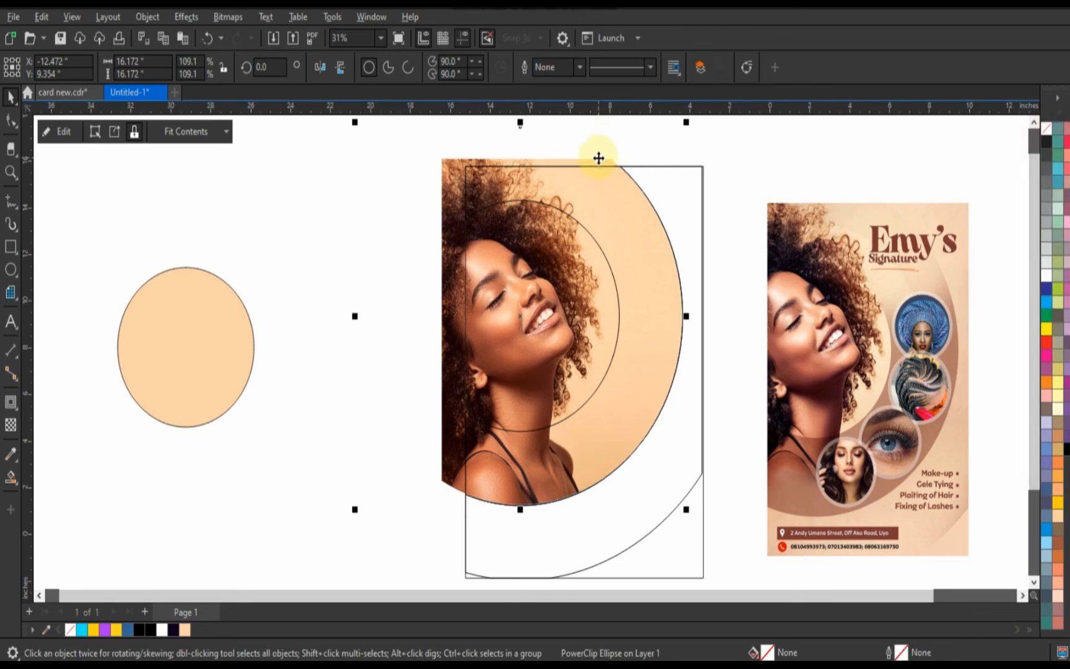
Step: Try to PowerClip the circular portrait inside the outer curved shape
{"action": "right_click", "coordinate": [598, 158]}
{"action": "left_click", "coordinate": [670, 399]}
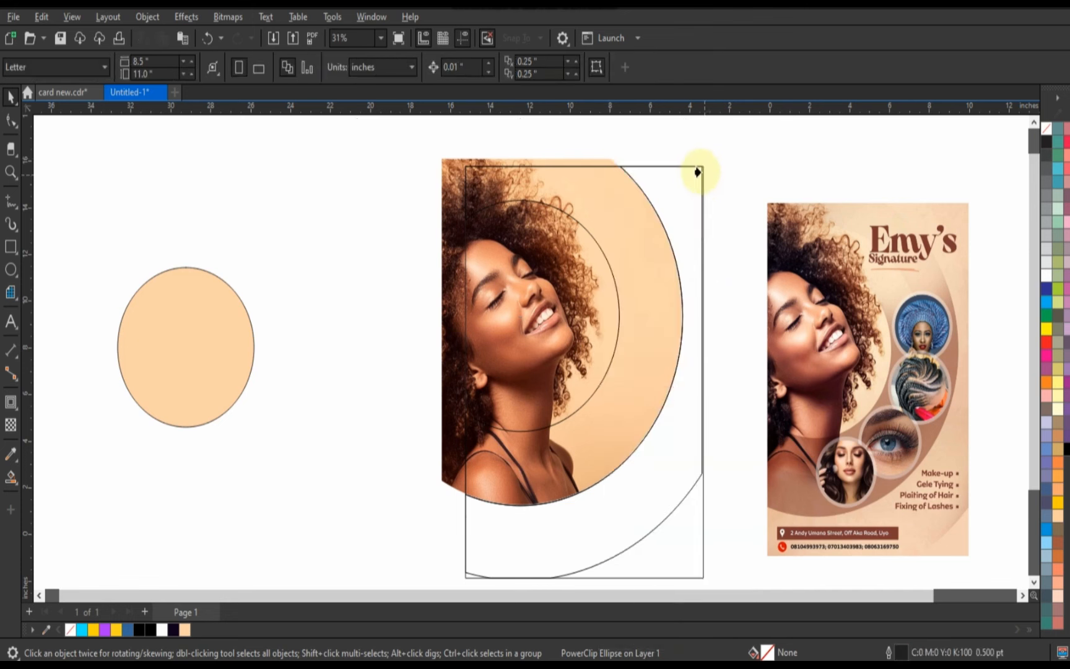
{"action": "left_click", "coordinate": [696, 169]}
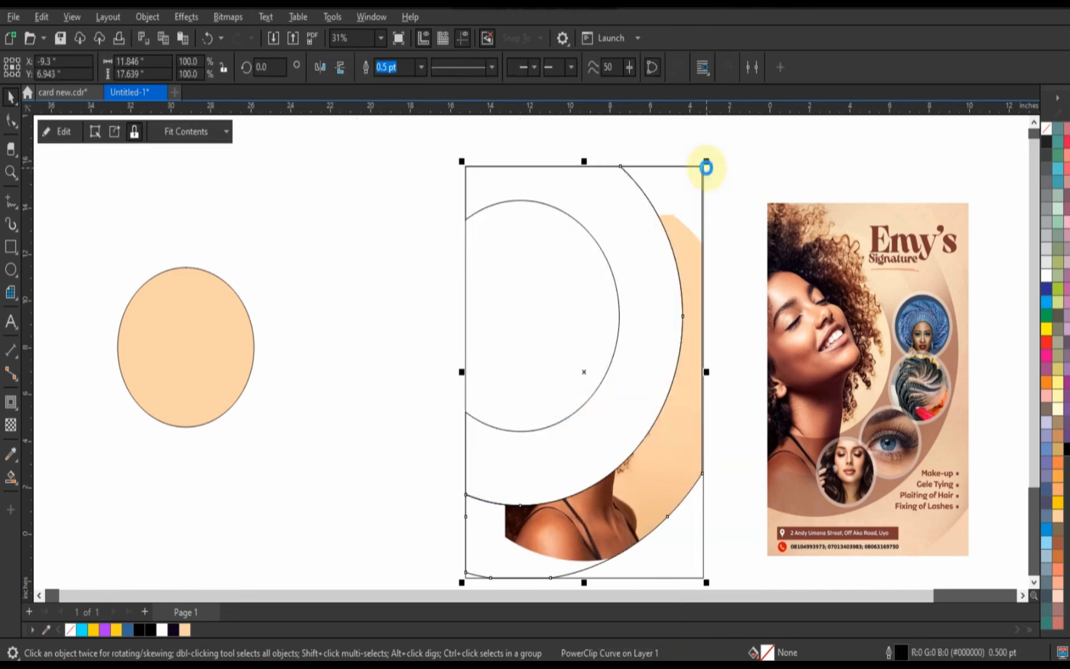
{"action": "key", "text": "ctrl+z"}
{"action": "left_click", "coordinate": [735, 180]}
Step: PowerClip the circular portrait inside the tall background rectangle
{"action": "left_click", "coordinate": [446, 182]}
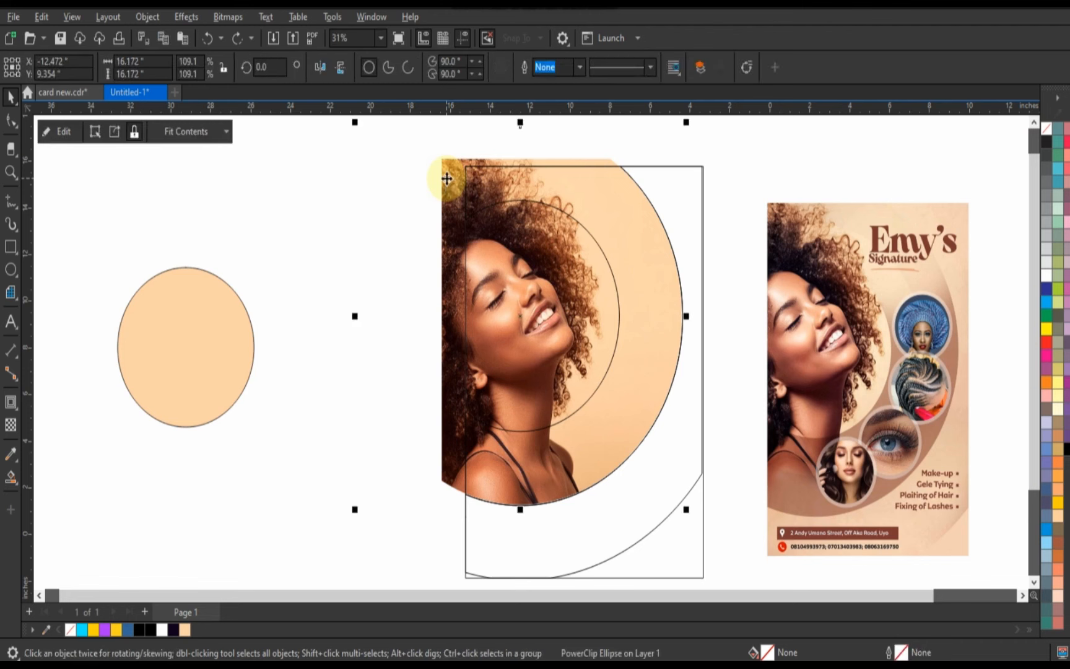
{"action": "right_click", "coordinate": [447, 179]}
{"action": "left_click", "coordinate": [483, 416]}
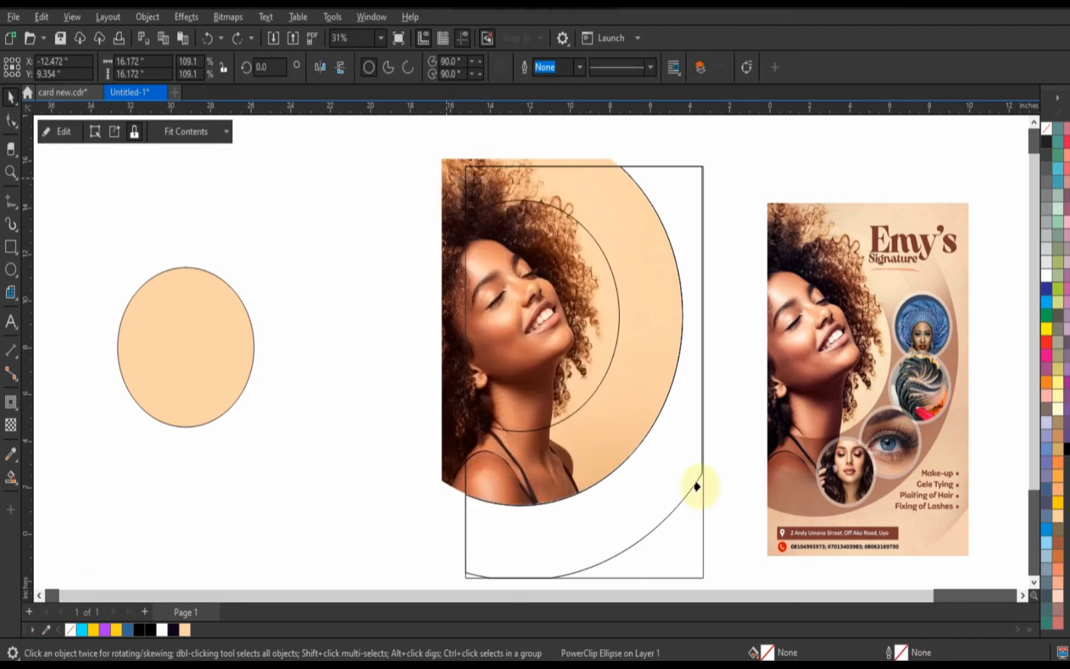
{"action": "left_click", "coordinate": [697, 574]}
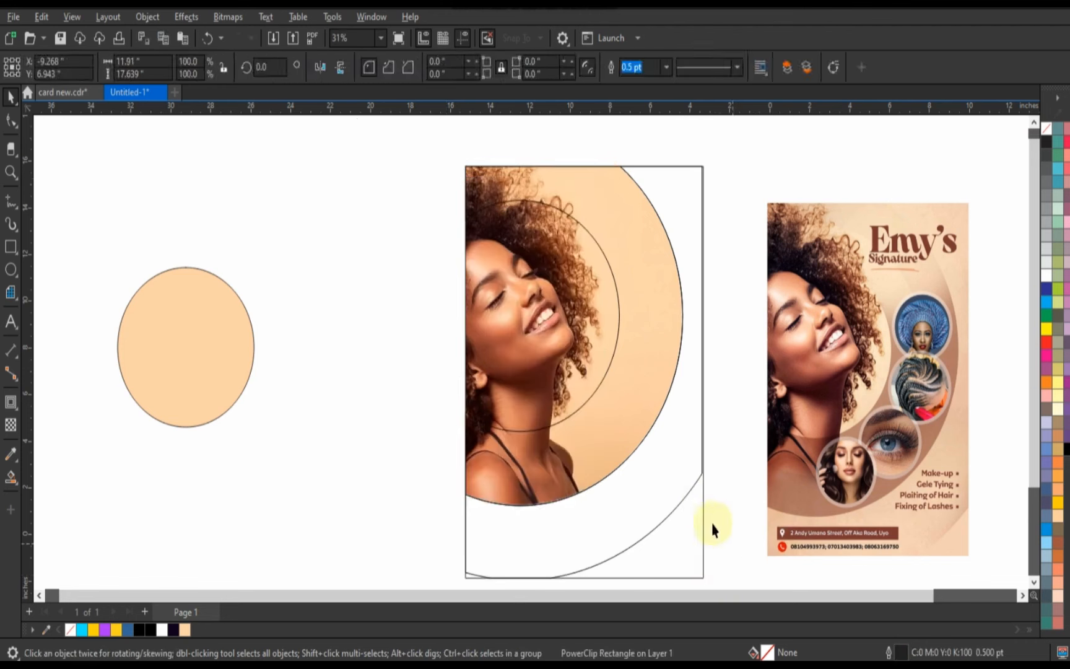
Step: Fill the curved ring around the face with brown #7E3A31 sampled from the reference flyer's address bar
{"action": "left_click", "coordinate": [676, 285]}
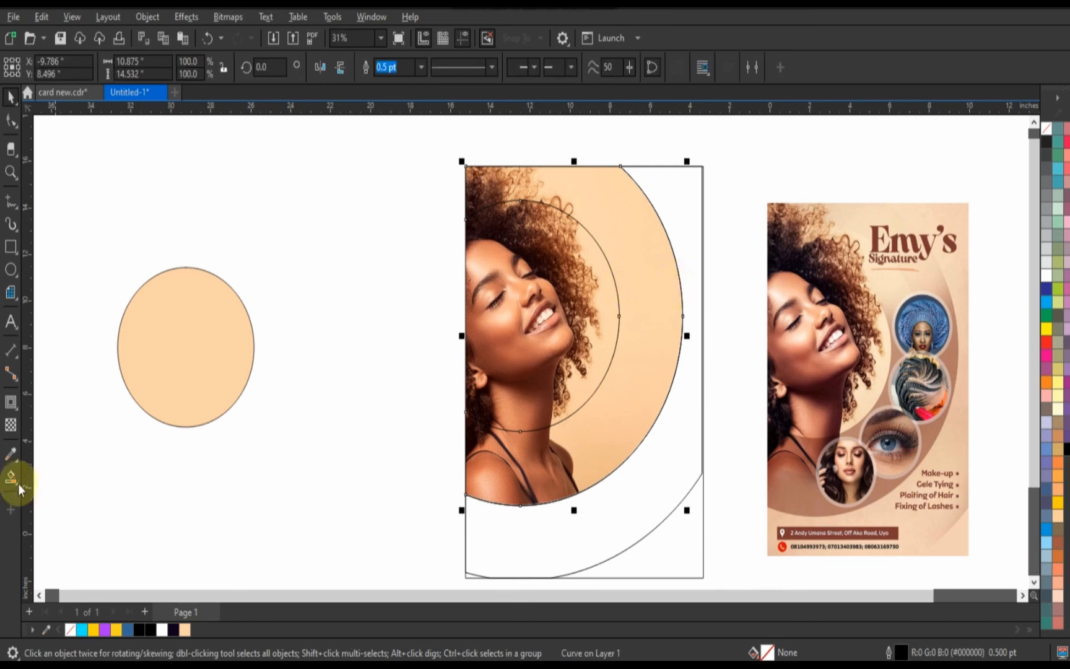
{"action": "left_click", "coordinate": [11, 456]}
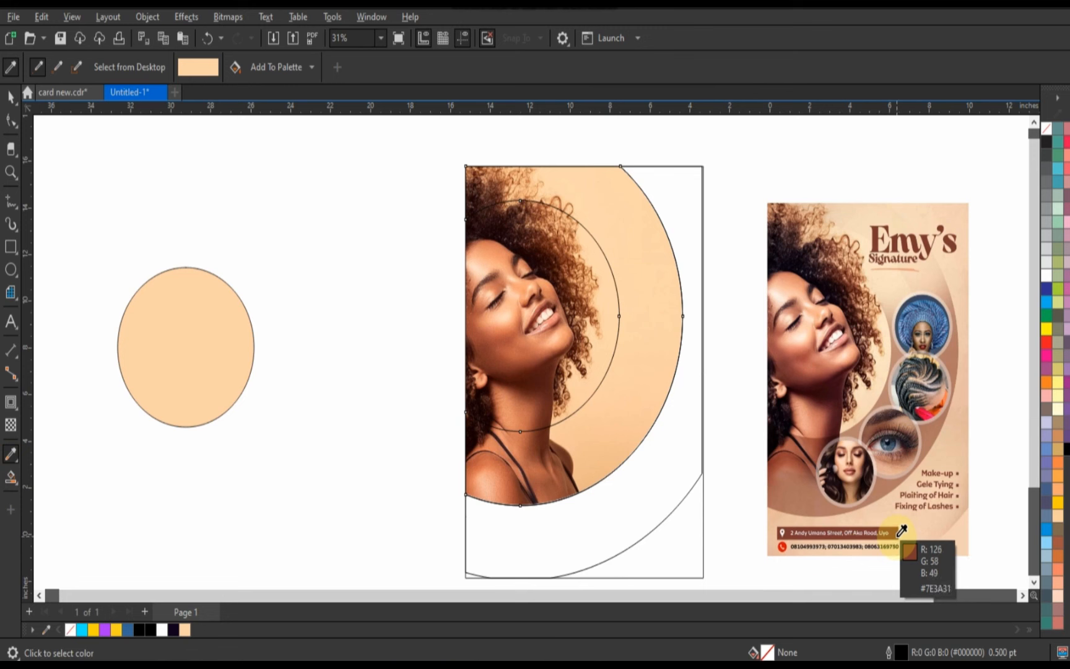
{"action": "left_click", "coordinate": [896, 533]}
{"action": "left_click", "coordinate": [596, 456]}
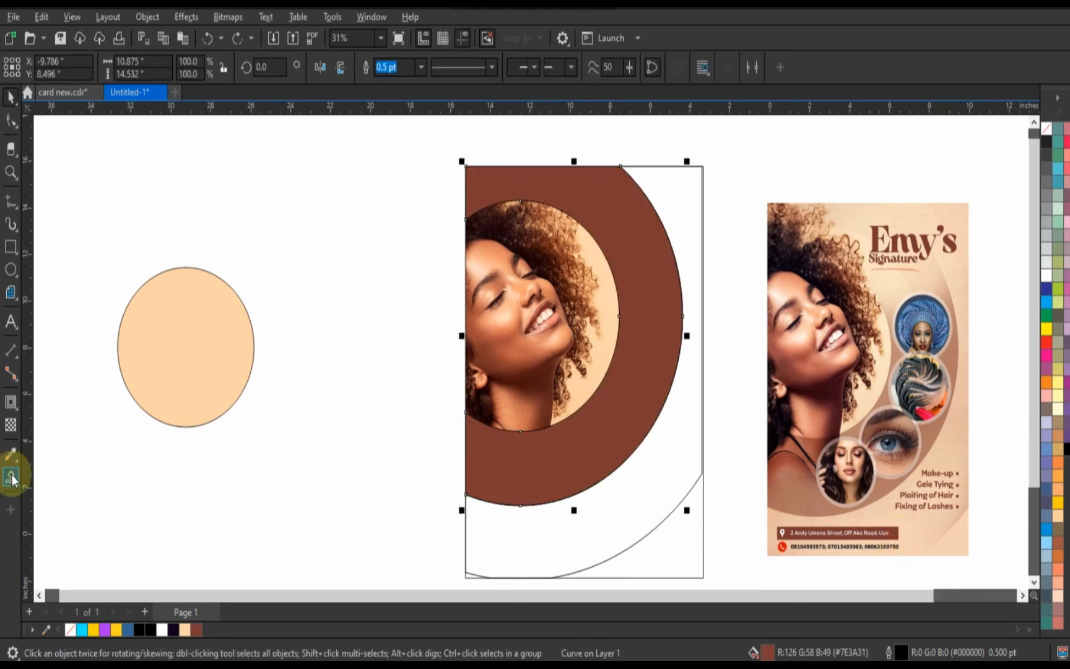
Step: Apply a linear transparency to the brown ring at about 82°, keeping it solid at the bottom and fading it out toward its upper end
{"action": "left_click", "coordinate": [11, 424]}
{"action": "left_click_drag", "start_coordinate": [587, 413], "coordinate": [644, 303]}
{"action": "left_click_drag", "start_coordinate": [592, 423], "coordinate": [435, 471]}
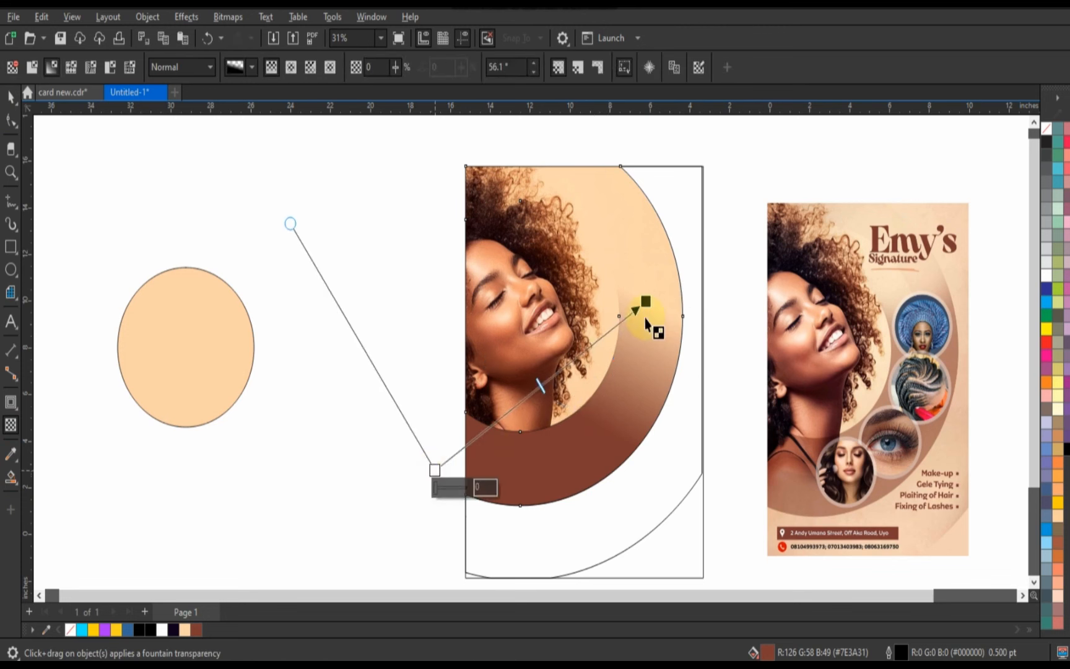
{"action": "left_click_drag", "start_coordinate": [644, 302], "coordinate": [664, 279]}
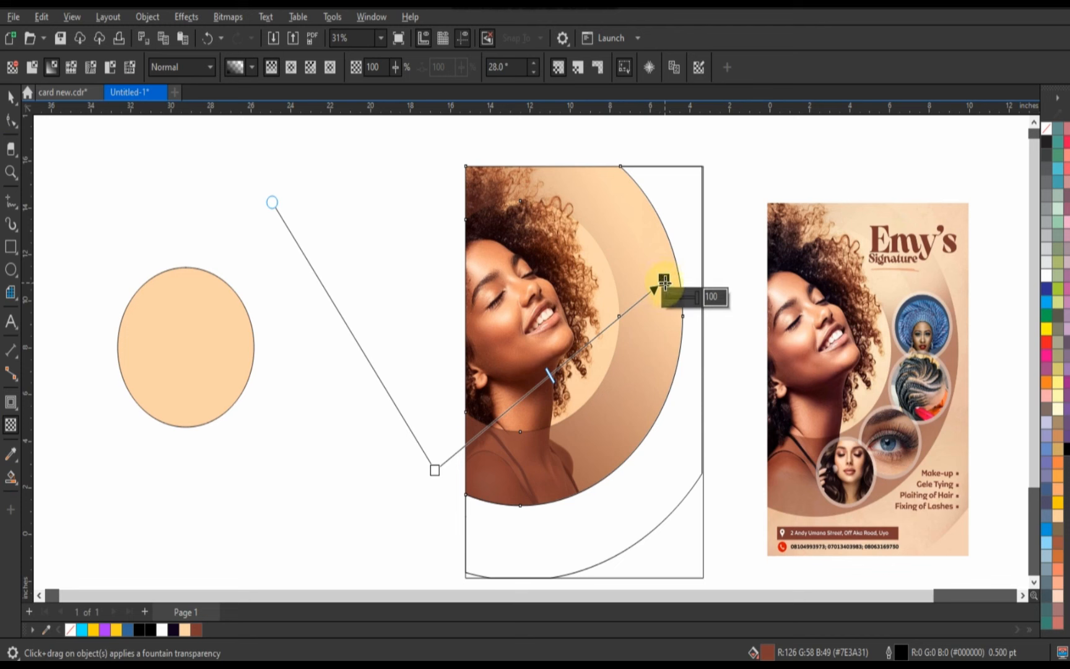
{"action": "left_click_drag", "start_coordinate": [665, 280], "coordinate": [633, 249]}
{"action": "left_click_drag", "start_coordinate": [464, 480], "coordinate": [537, 530]}
{"action": "left_click_drag", "start_coordinate": [633, 248], "coordinate": [608, 262]}
{"action": "left_click_drag", "start_coordinate": [537, 533], "coordinate": [585, 525]}
{"action": "left_click", "coordinate": [12, 96]}
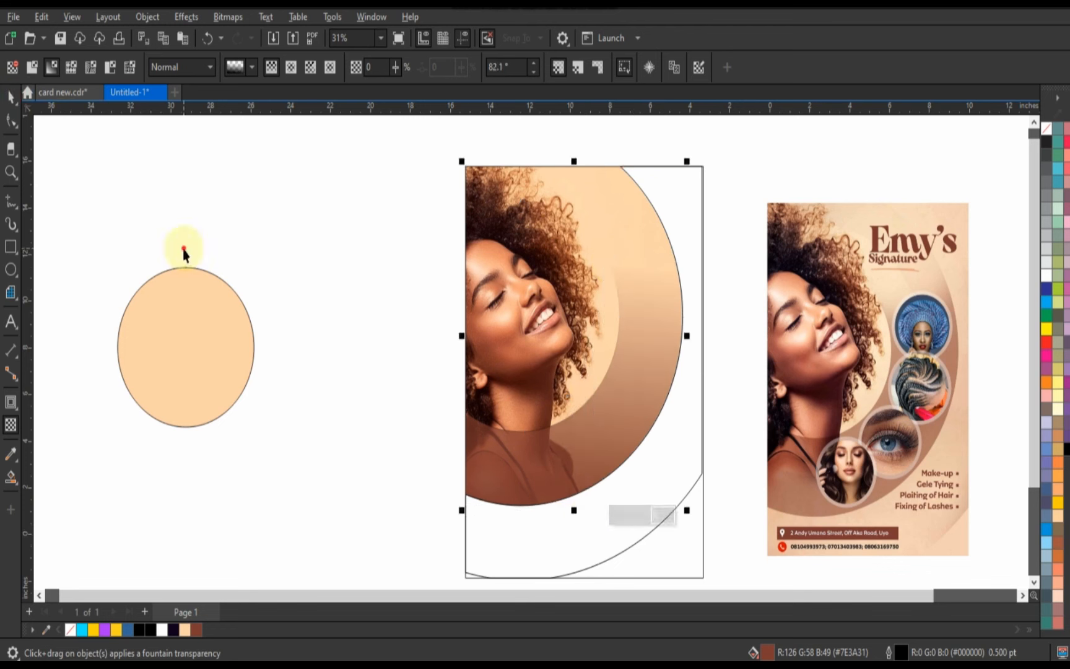
{"action": "left_click", "coordinate": [184, 241]}
Step: Fill the outer curved shape with the sampled brown and fade it inward from its lower outer edge with a linear transparency
{"action": "left_click", "coordinate": [607, 498]}
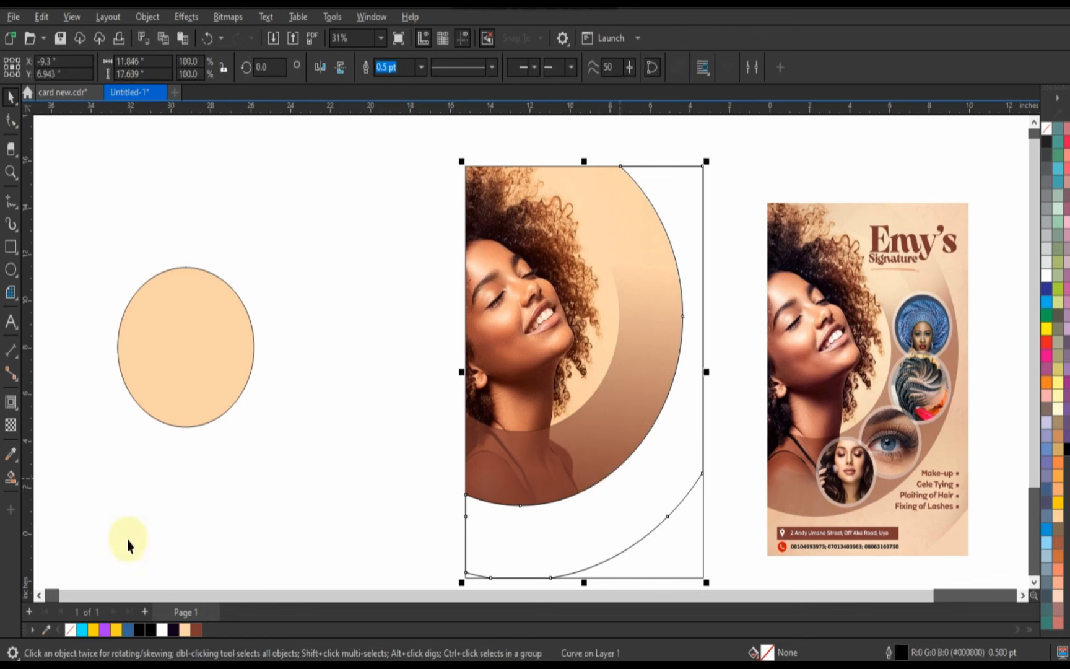
{"action": "left_click", "coordinate": [197, 629]}
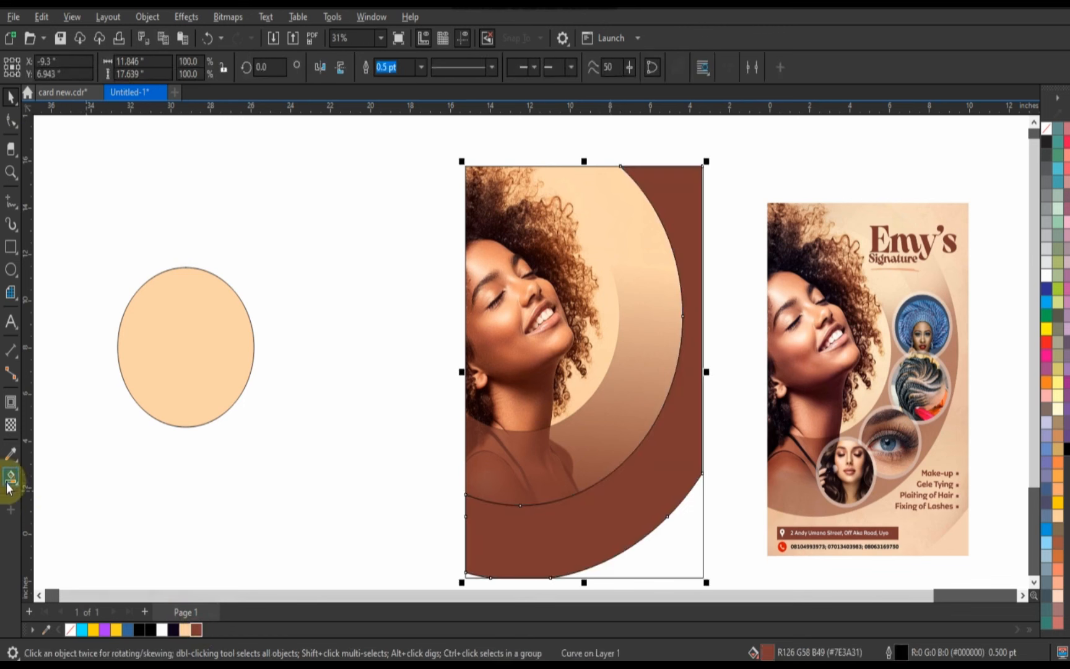
{"action": "left_click", "coordinate": [10, 424]}
{"action": "left_click_drag", "start_coordinate": [676, 559], "coordinate": [639, 489]}
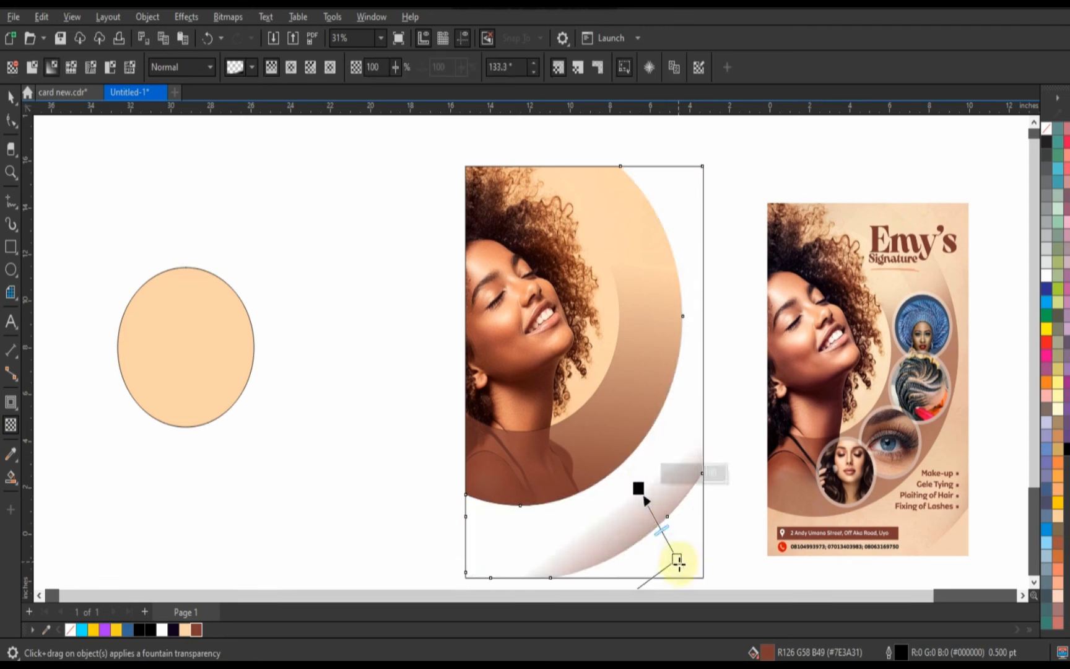
{"action": "mouse_move", "coordinate": [677, 558]}
{"action": "left_mouse_down"}
{"action": "mouse_move", "coordinate": [696, 577]}
{"action": "mouse_move", "coordinate": [688, 581]}
{"action": "mouse_move", "coordinate": [672, 551]}
{"action": "left_mouse_up"}
{"action": "left_click_drag", "start_coordinate": [638, 488], "coordinate": [643, 500]}
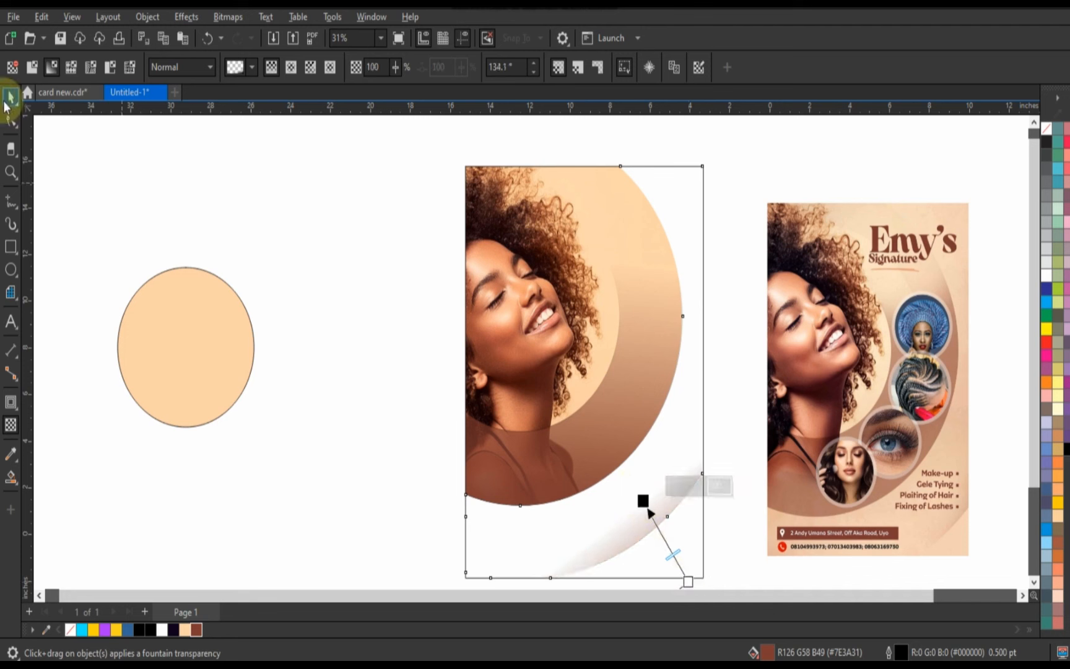
Step: Fill the background rectangle with the sampled peach colour
{"action": "left_click", "coordinate": [11, 97]}
{"action": "left_click", "coordinate": [687, 554]}
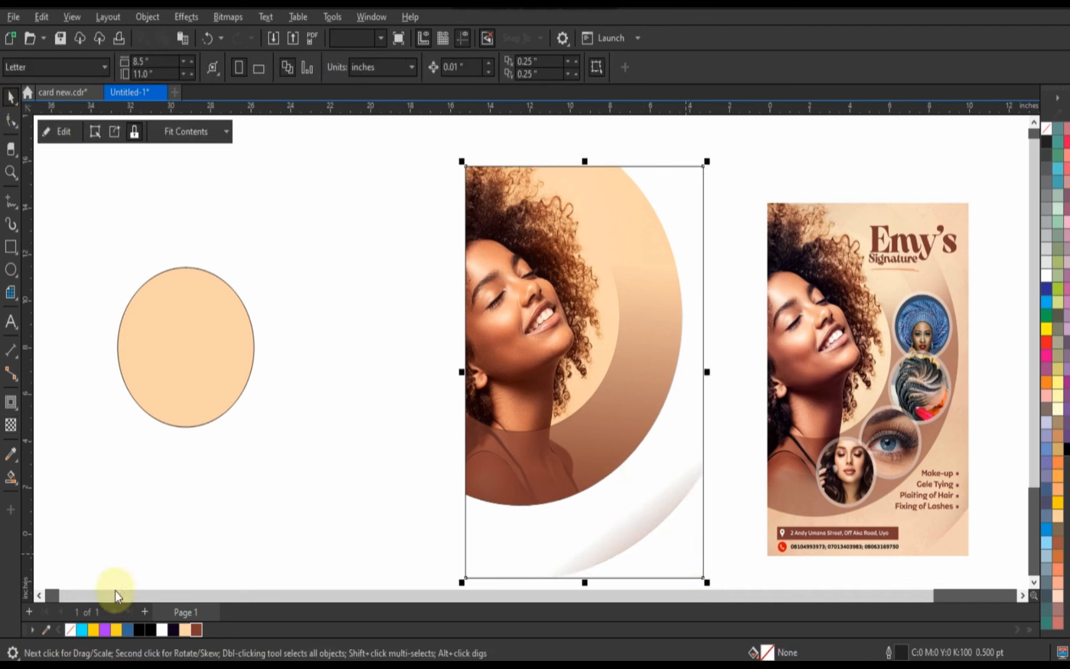
{"action": "left_click", "coordinate": [316, 445]}
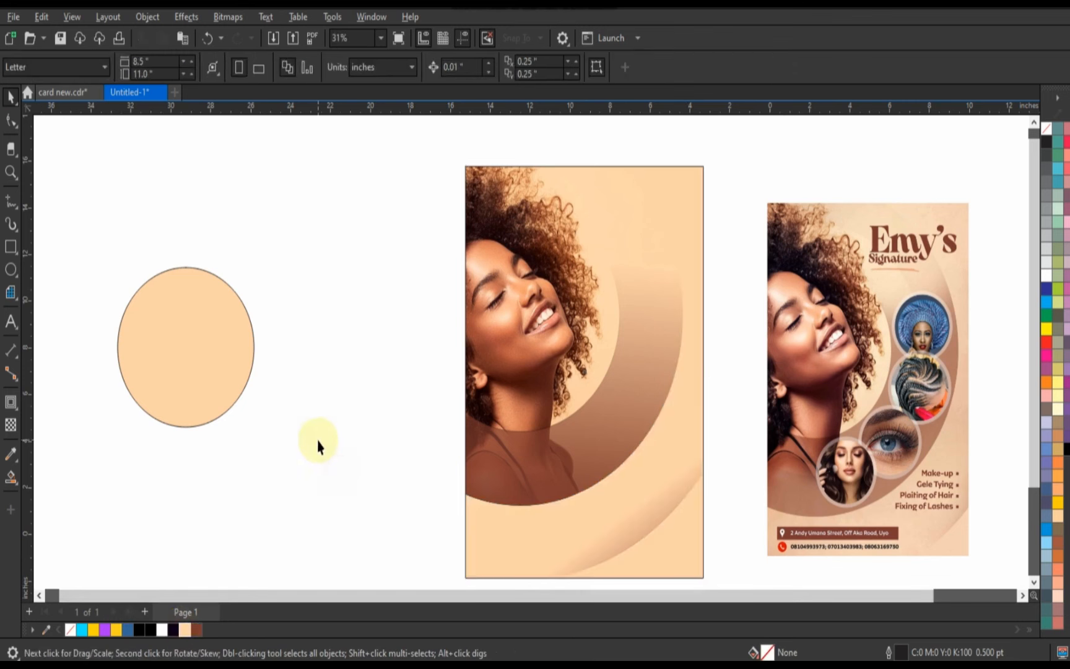
Step: Select the two brown curved overlays and remove their outlines
{"action": "scroll", "coordinate": [318, 437], "scroll_direction": "down", "scroll_amount": 2}
{"action": "left_click_drag", "start_coordinate": [358, 226], "coordinate": [538, 515]}
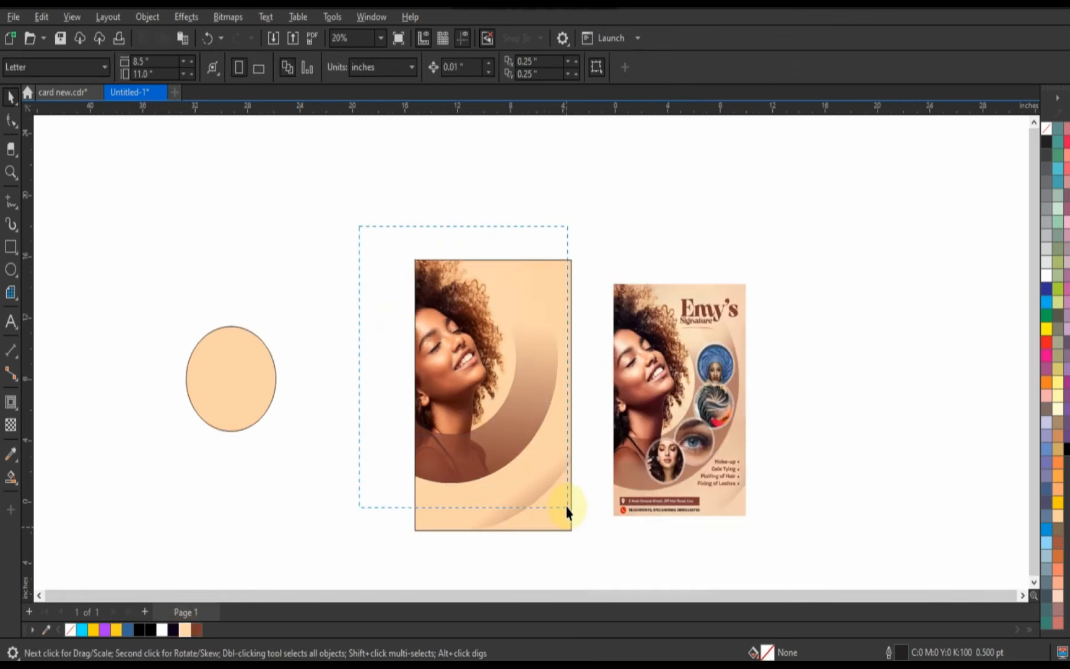
{"action": "right_click", "coordinate": [1046, 129]}
{"action": "left_click", "coordinate": [1036, 141]}
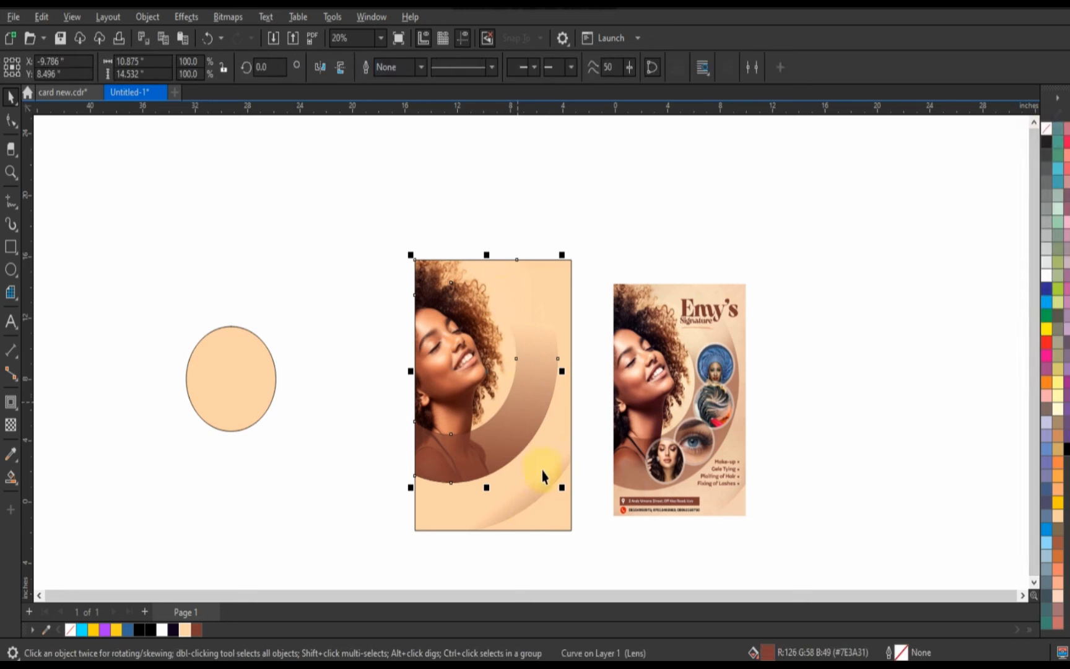
{"action": "right_click", "coordinate": [1045, 131]}
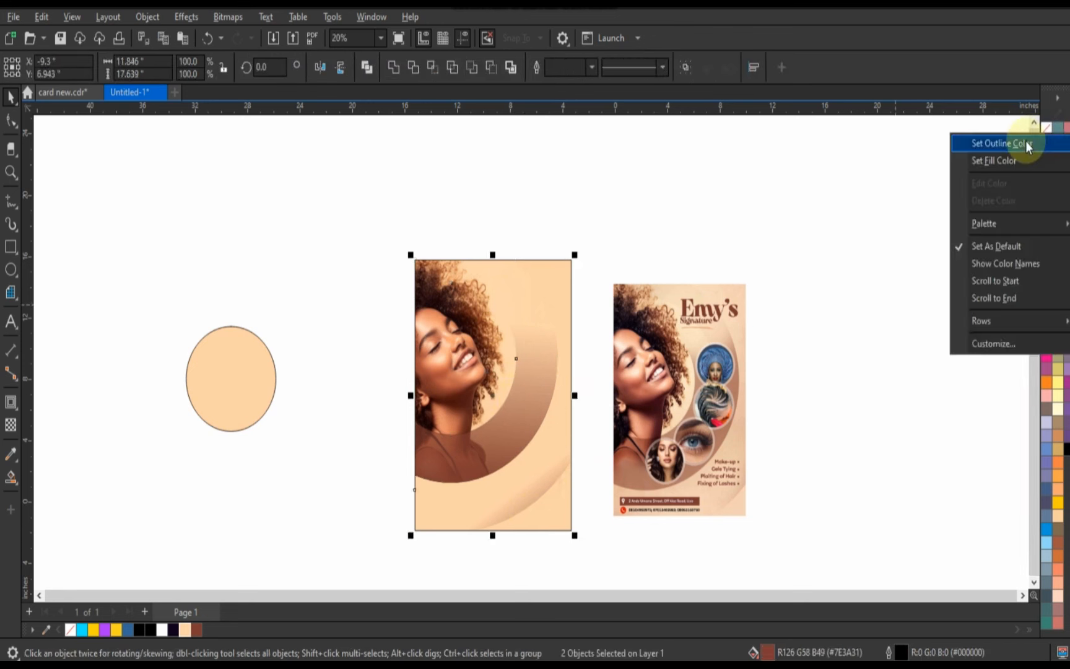
{"action": "left_click", "coordinate": [1025, 144]}
Step: PowerClip the two curved overlays inside the peach background rectangle
{"action": "right_click", "coordinate": [542, 362]}
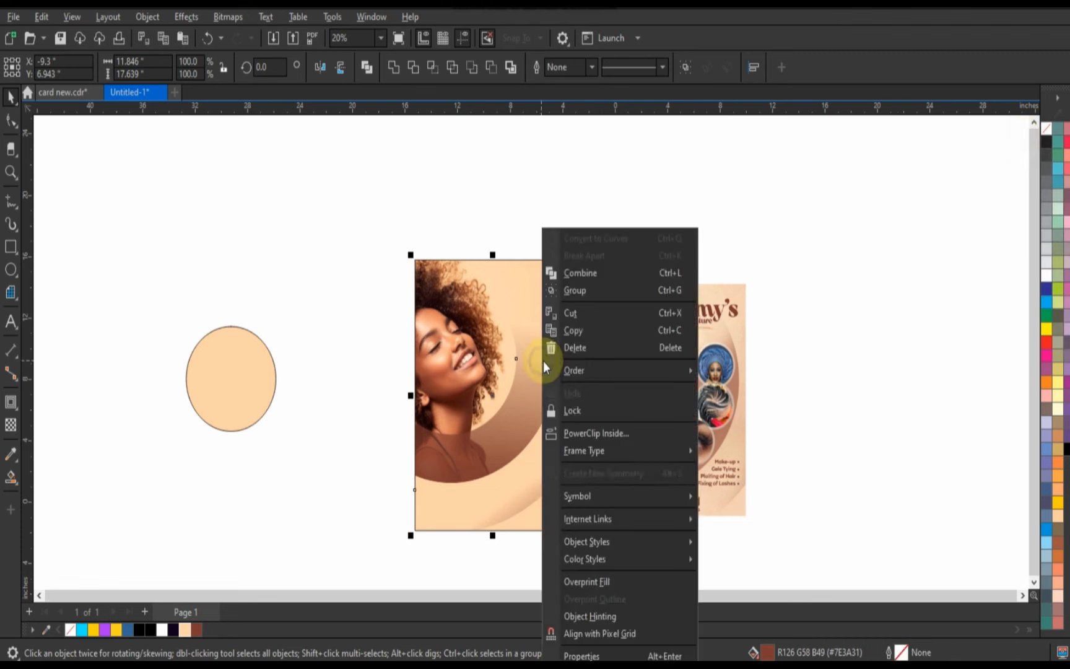
{"action": "left_click", "coordinate": [612, 437]}
{"action": "left_click", "coordinate": [554, 512]}
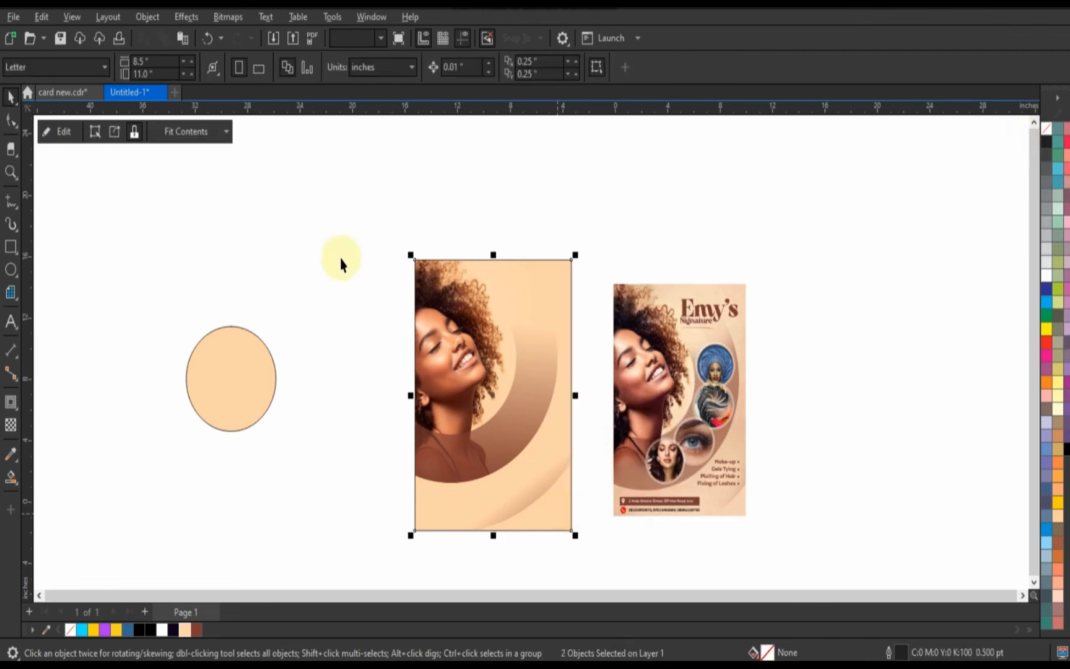
Step: Draw a circle about 2.8 inches across on the ring's lower part over the woman's shoulder and fill it white
{"action": "left_click_drag", "start_coordinate": [712, 515], "coordinate": [794, 562]}
{"action": "key", "text": "shift+F2"}
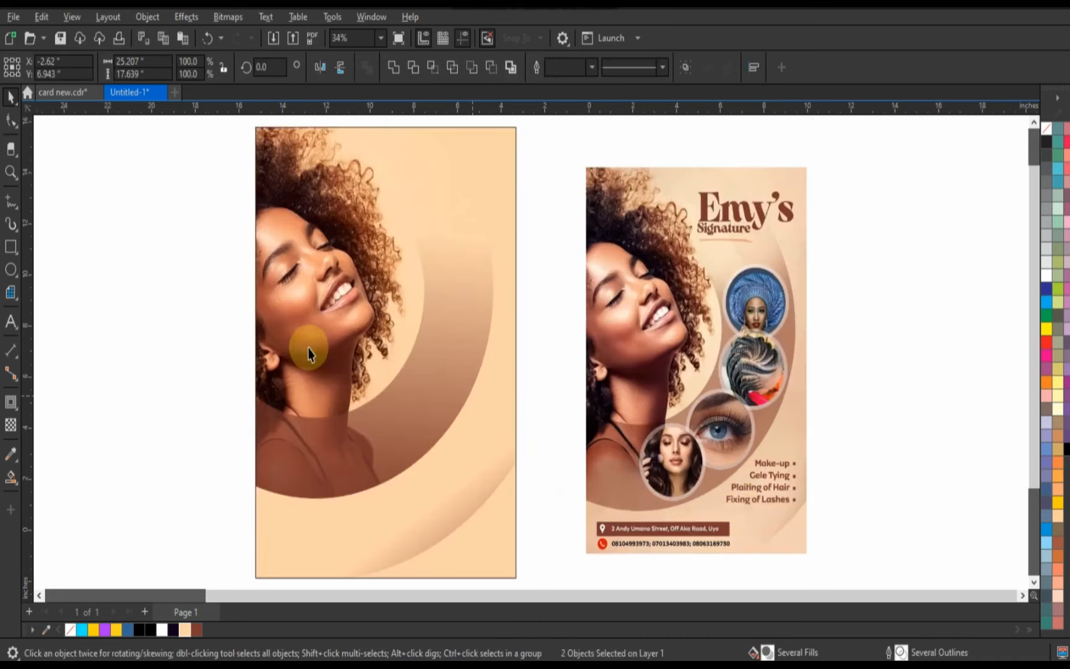
{"action": "left_click", "coordinate": [96, 313]}
{"action": "left_click", "coordinate": [11, 270]}
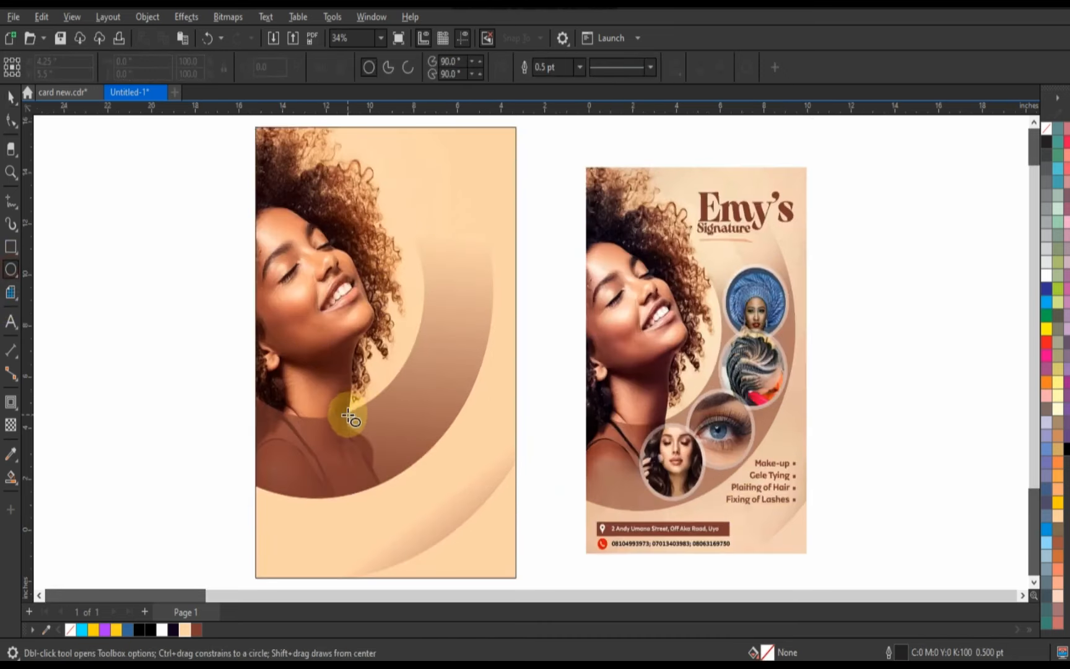
{"action": "left_click_drag", "start_coordinate": [312, 420], "coordinate": [377, 494]}
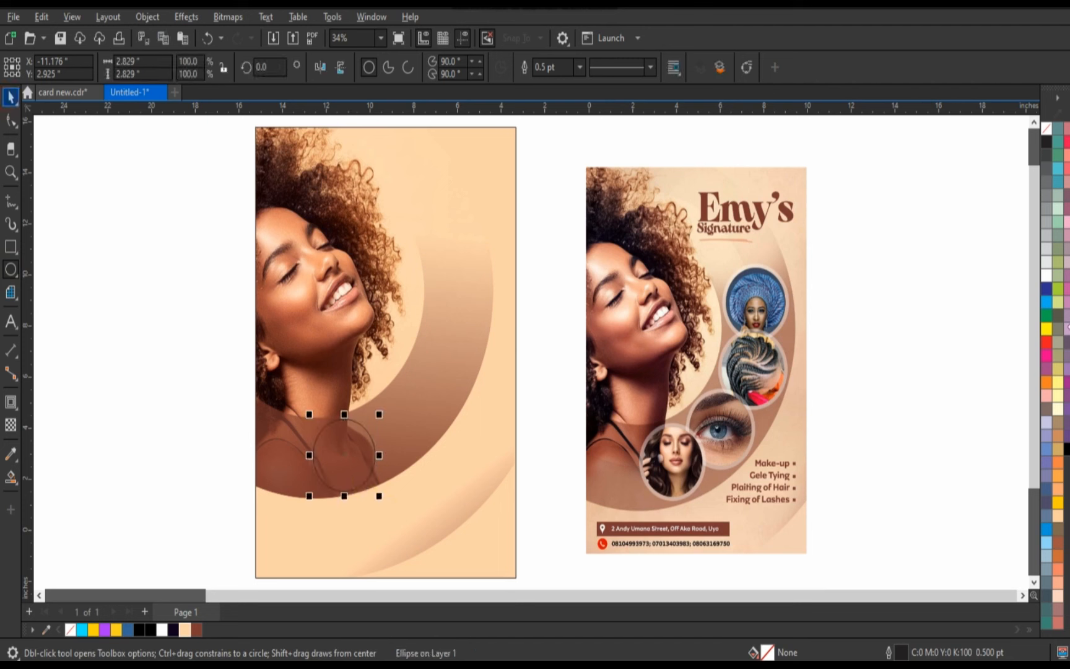
{"action": "left_click", "coordinate": [1047, 274]}
Step: Enlarge the white circle to about 2.98 inches and make a concentric smaller copy about 2.7 inches across
{"action": "left_click_drag", "start_coordinate": [379, 414], "coordinate": [385, 407]}
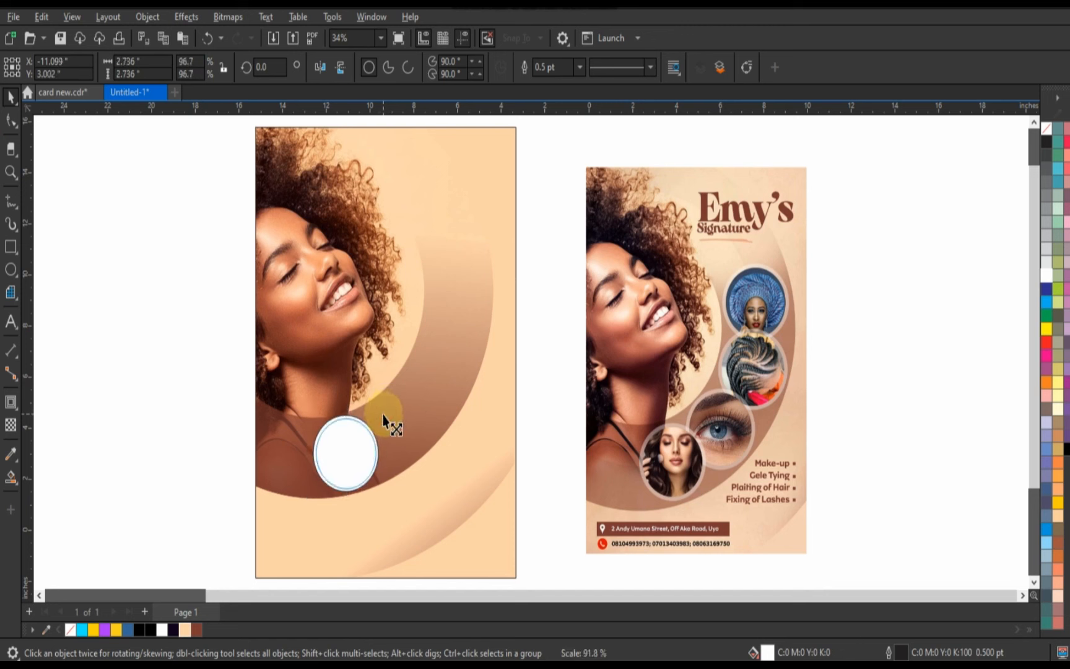
{"action": "left_click_drag", "start_coordinate": [383, 416], "coordinate": [383, 417]}
{"action": "left_click", "coordinate": [214, 414]}
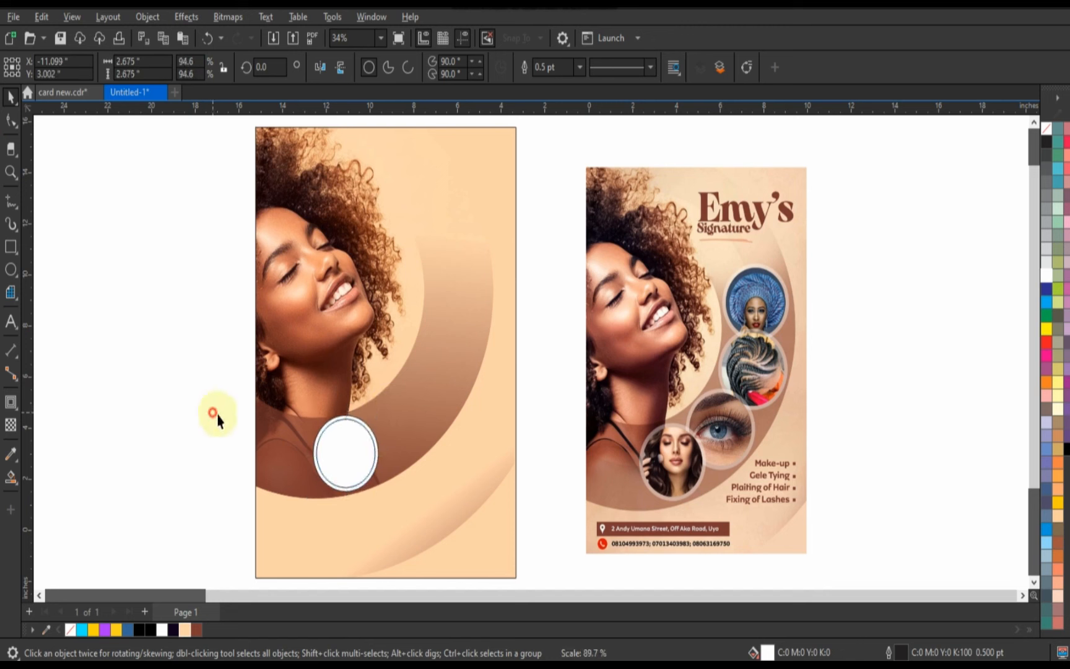
Step: Apply a uniform transparency of 34 to the outer white circle
{"action": "left_click", "coordinate": [335, 424]}
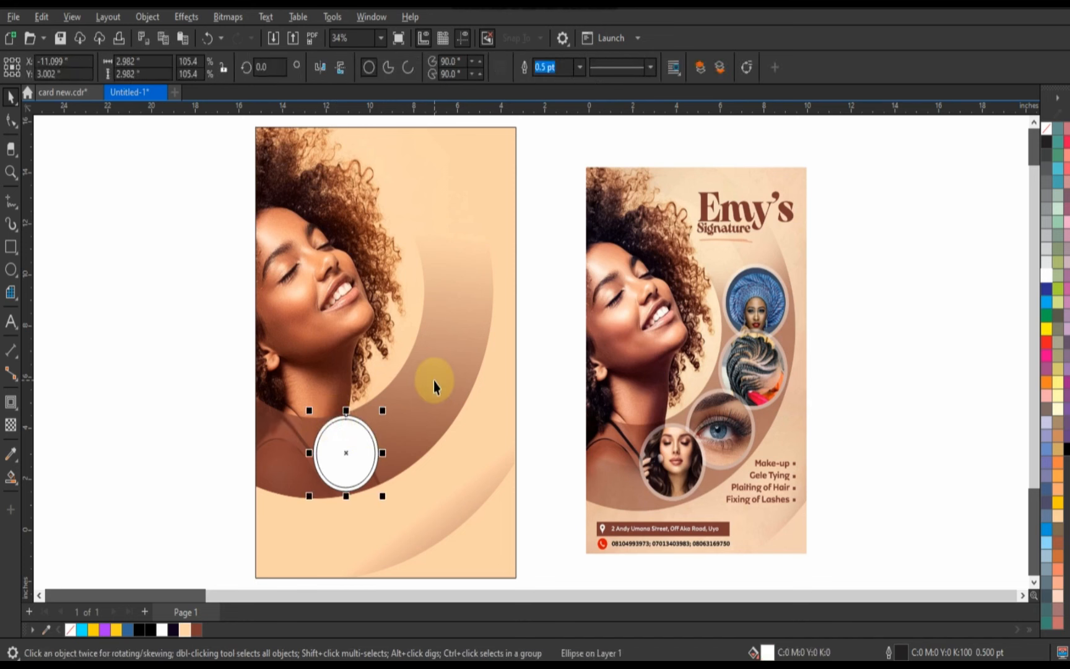
{"action": "scroll", "coordinate": [329, 382], "scroll_direction": "up", "scroll_amount": 2}
{"action": "left_click_drag", "start_coordinate": [536, 249], "coordinate": [525, 265]}
{"action": "left_click", "coordinate": [10, 425]}
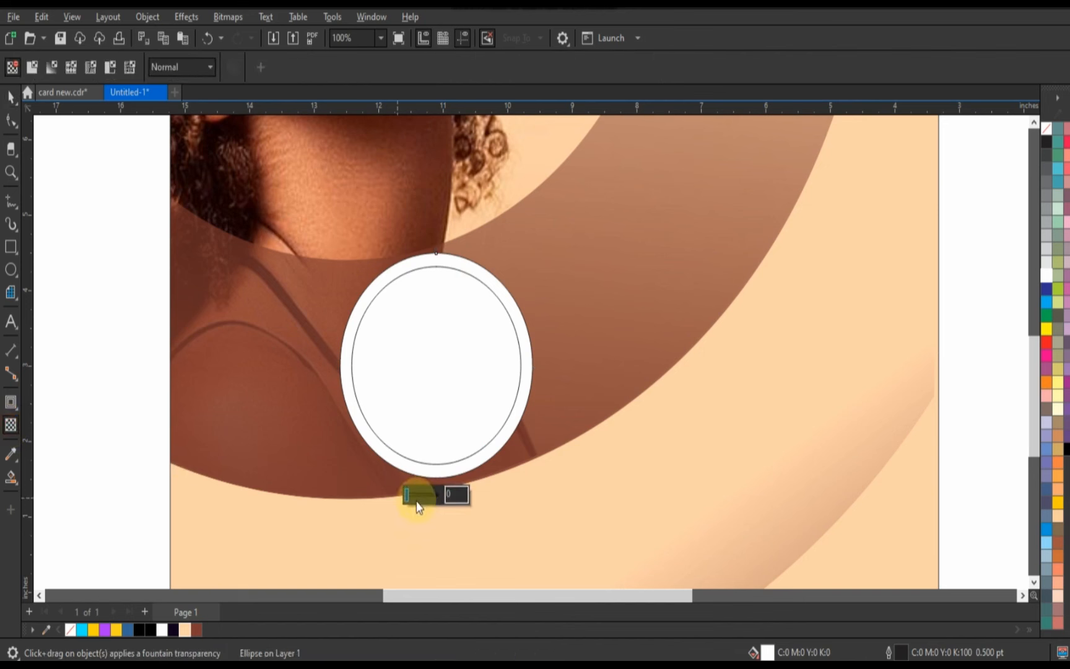
{"action": "left_click", "coordinate": [417, 495]}
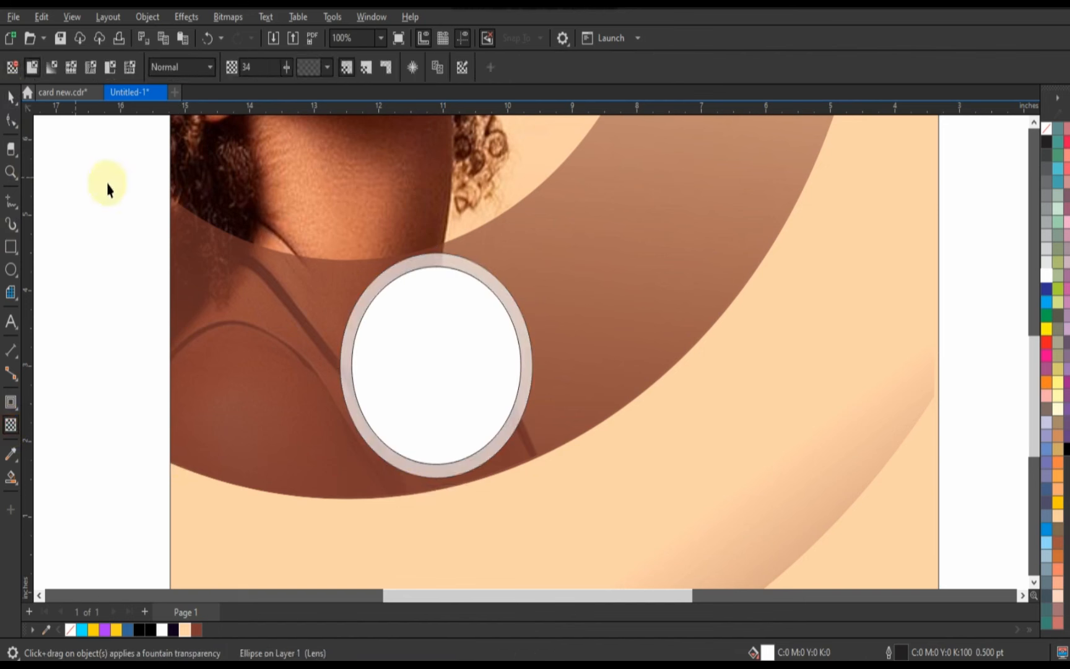
Step: Remove the outlines from both concentric white circles and nudge the pair slightly downward
{"action": "key", "text": "space"}
{"action": "left_click_drag", "start_coordinate": [123, 196], "coordinate": [565, 509]}
{"action": "right_click", "coordinate": [1046, 130]}
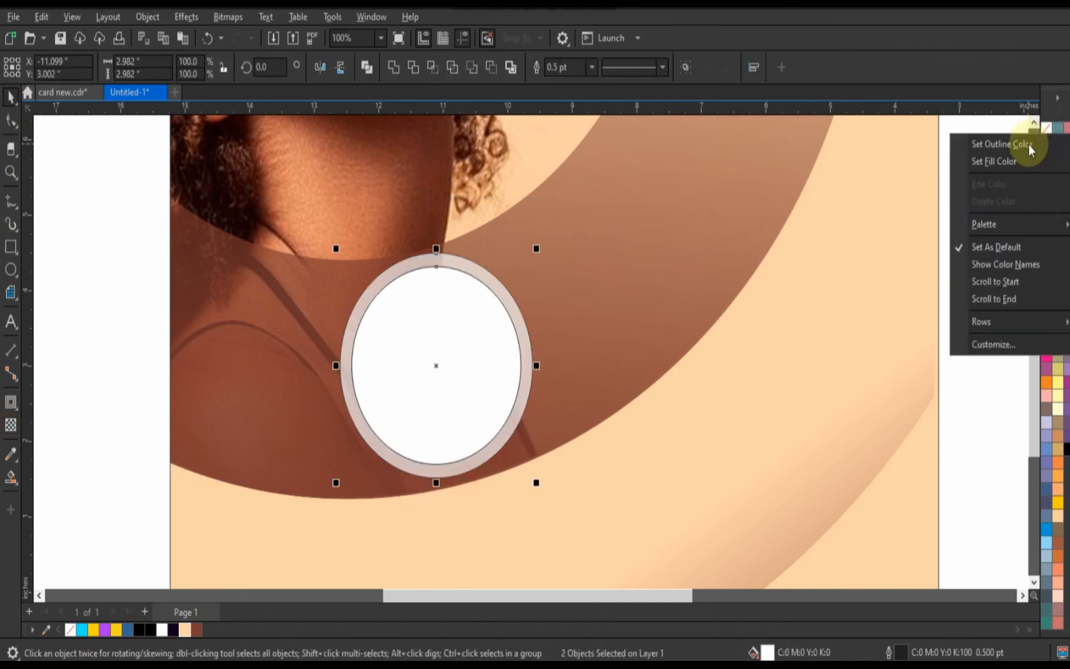
{"action": "left_click", "coordinate": [1031, 149]}
{"action": "left_click_drag", "start_coordinate": [494, 423], "coordinate": [494, 427]}
Step: Shrink the circle pair until its inner circle is about 2.4 inches across, and duplicate it up the brown ring to make four frames
{"action": "scroll", "coordinate": [379, 430], "scroll_direction": "down", "scroll_amount": 4}
{"action": "scroll", "coordinate": [350, 512], "scroll_direction": "up", "scroll_amount": 1}
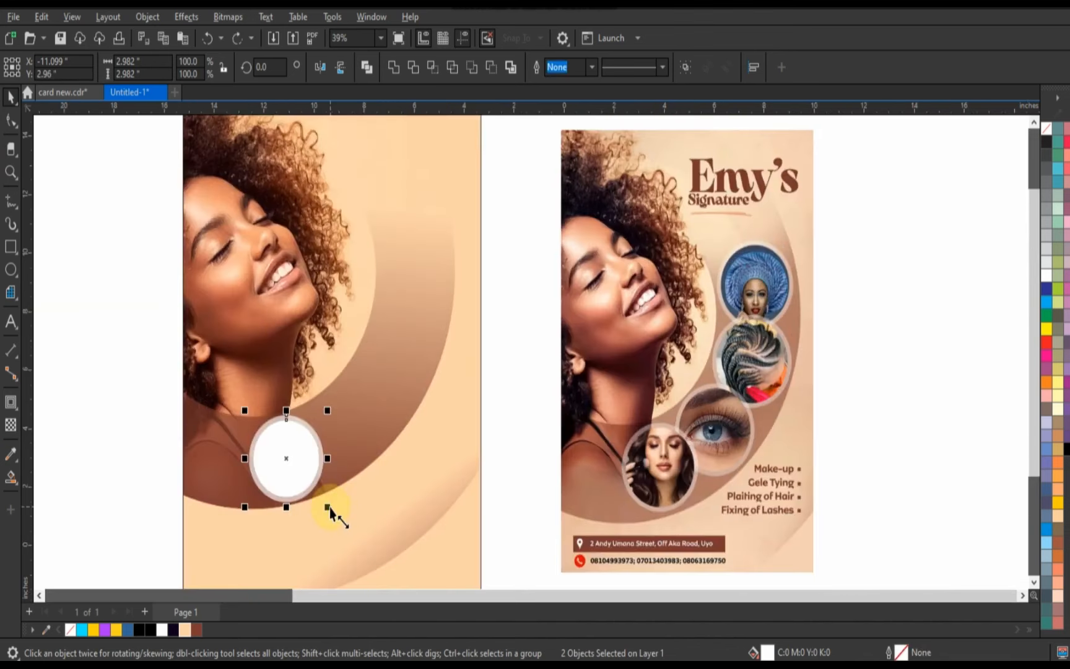
{"action": "left_click_drag", "start_coordinate": [328, 508], "coordinate": [327, 506]}
{"action": "left_click_drag", "start_coordinate": [285, 480], "coordinate": [425, 272]}
{"action": "left_click", "coordinate": [128, 289]}
Step: PowerClip the close-up eye photo inside the second white circle from the top of the ring
{"action": "scroll", "coordinate": [449, 298], "scroll_direction": "down", "scroll_amount": 2}
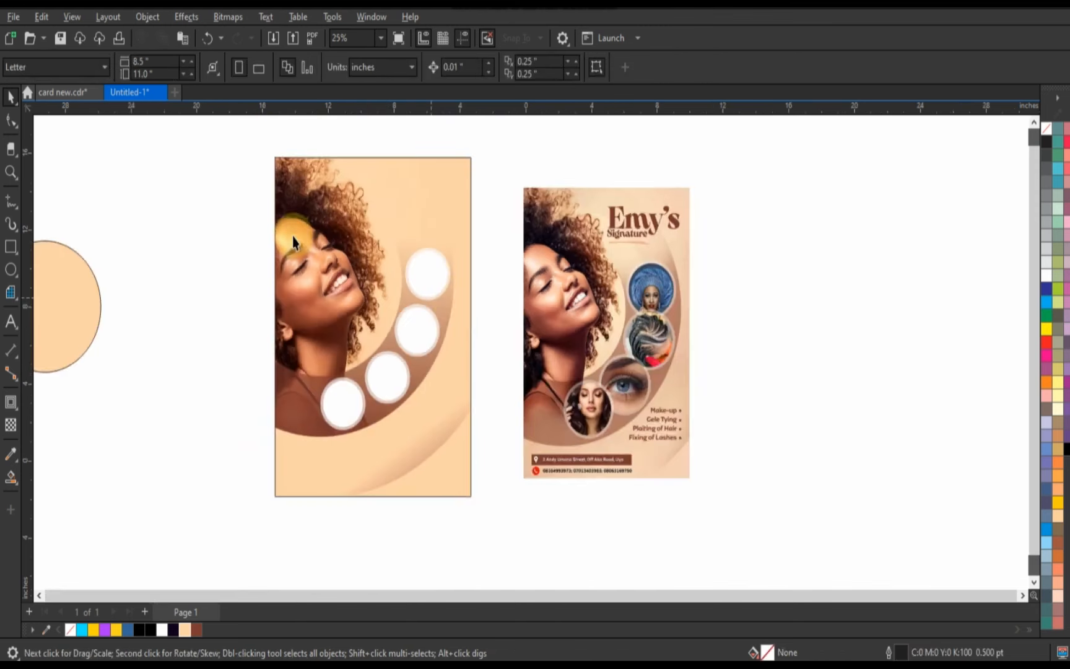
{"action": "left_click_drag", "start_coordinate": [209, 157], "coordinate": [740, 518]}
{"action": "key", "text": "shift+F2"}
{"action": "left_click", "coordinate": [860, 305]}
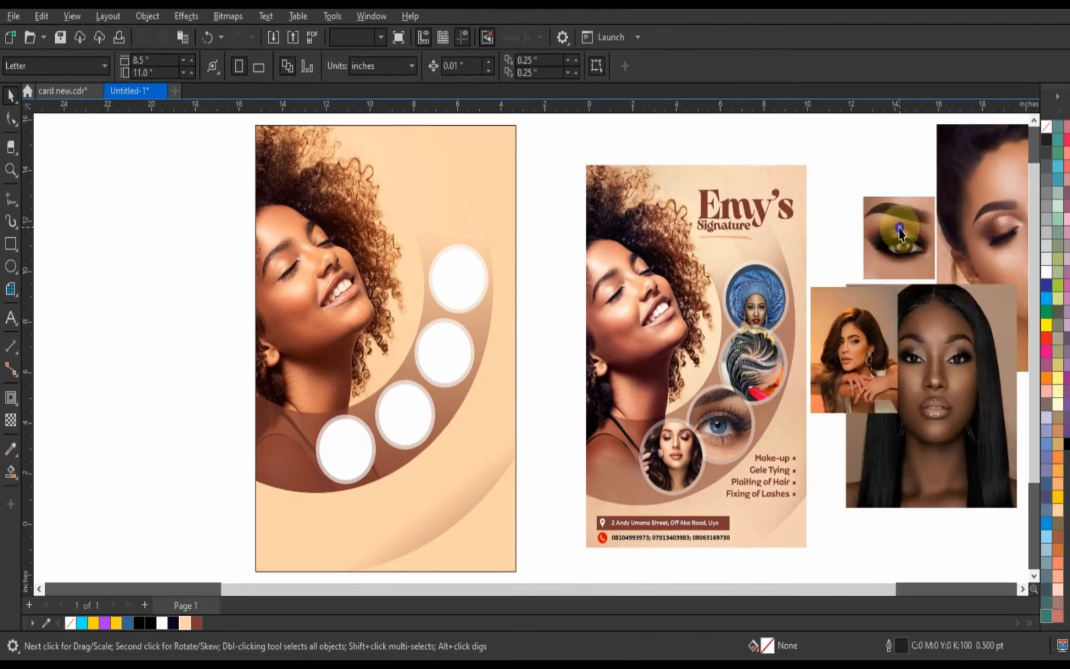
{"action": "right_click", "coordinate": [899, 227]}
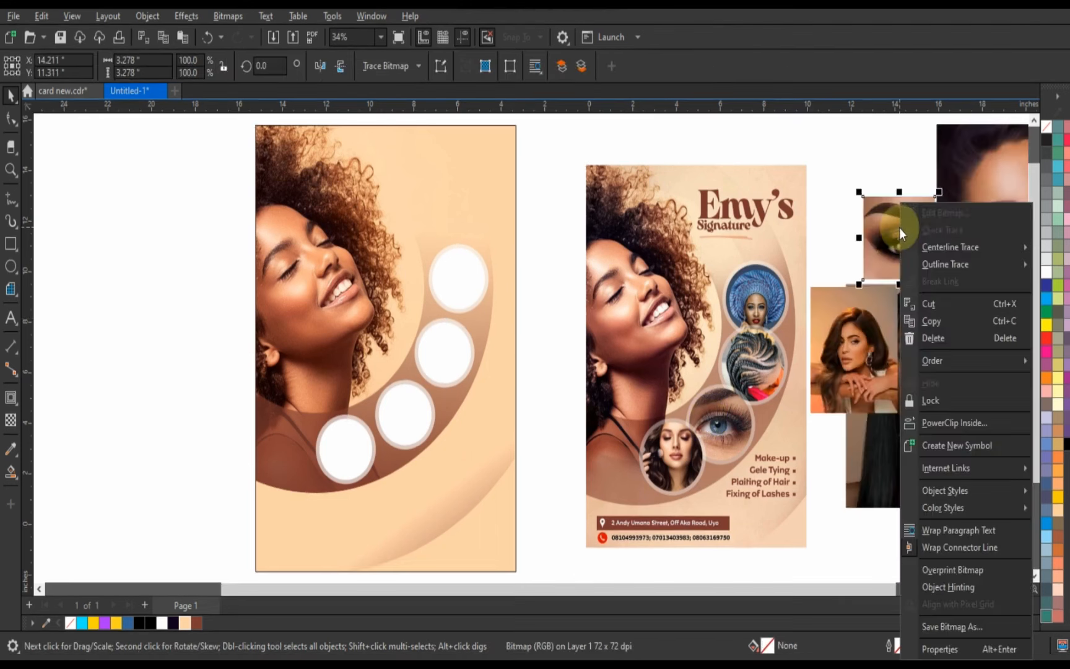
{"action": "left_click", "coordinate": [938, 425]}
{"action": "left_click", "coordinate": [444, 358]}
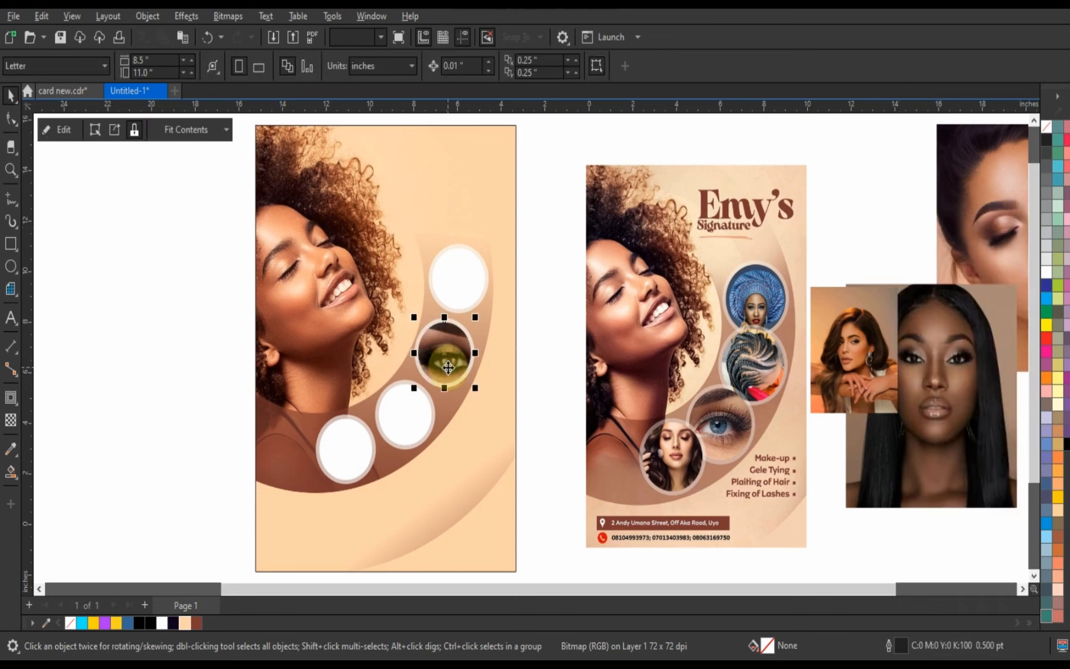
Step: Scale the eye photo down to about 2.5 inches square within its circular frame and finish editing the PowerClip
{"action": "right_click", "coordinate": [446, 362]}
{"action": "left_click", "coordinate": [487, 202]}
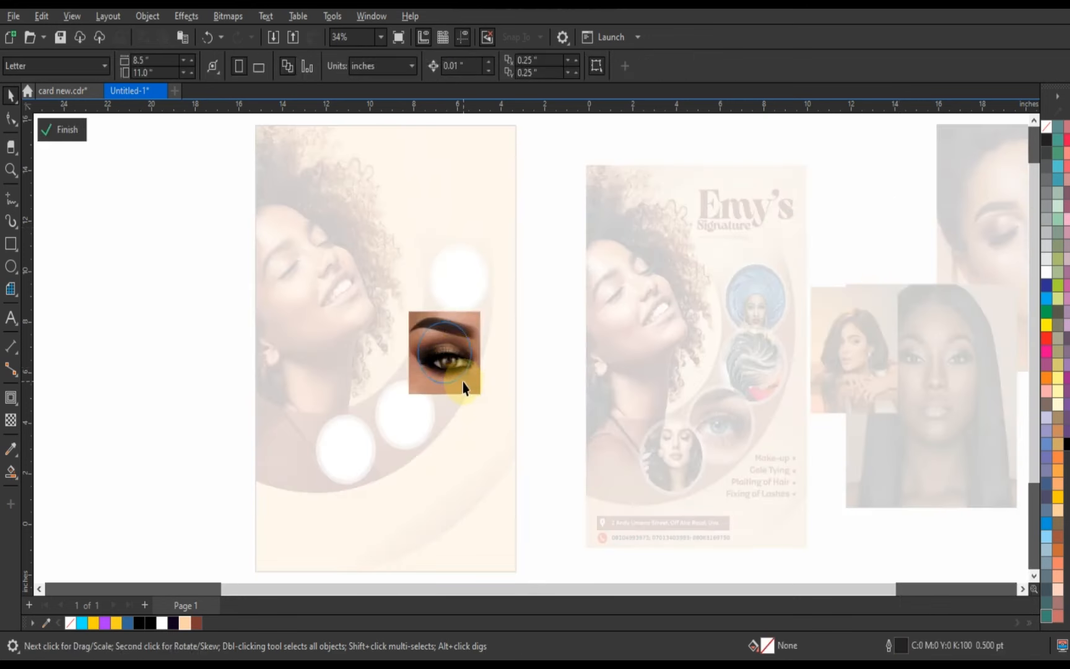
{"action": "left_click_drag", "start_coordinate": [482, 406], "coordinate": [474, 389]}
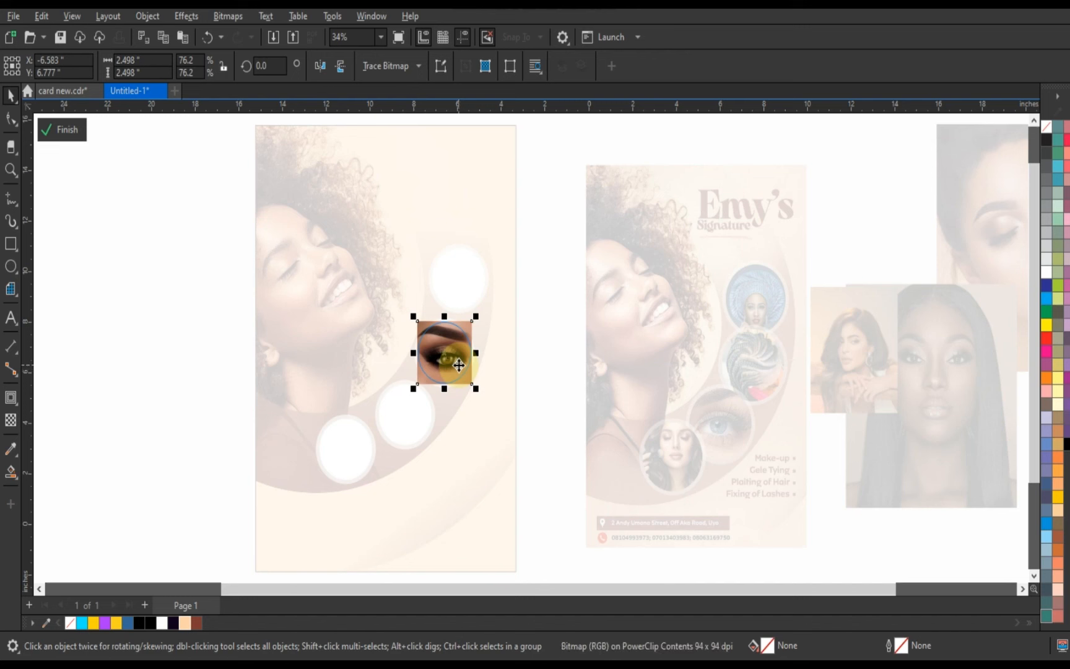
{"action": "right_click", "coordinate": [458, 366]}
{"action": "left_click", "coordinate": [496, 196]}
Step: PowerClip the orange-toned portrait of the wavy-haired woman inside the third circle from the top and fit her face in it
{"action": "left_click", "coordinate": [863, 389]}
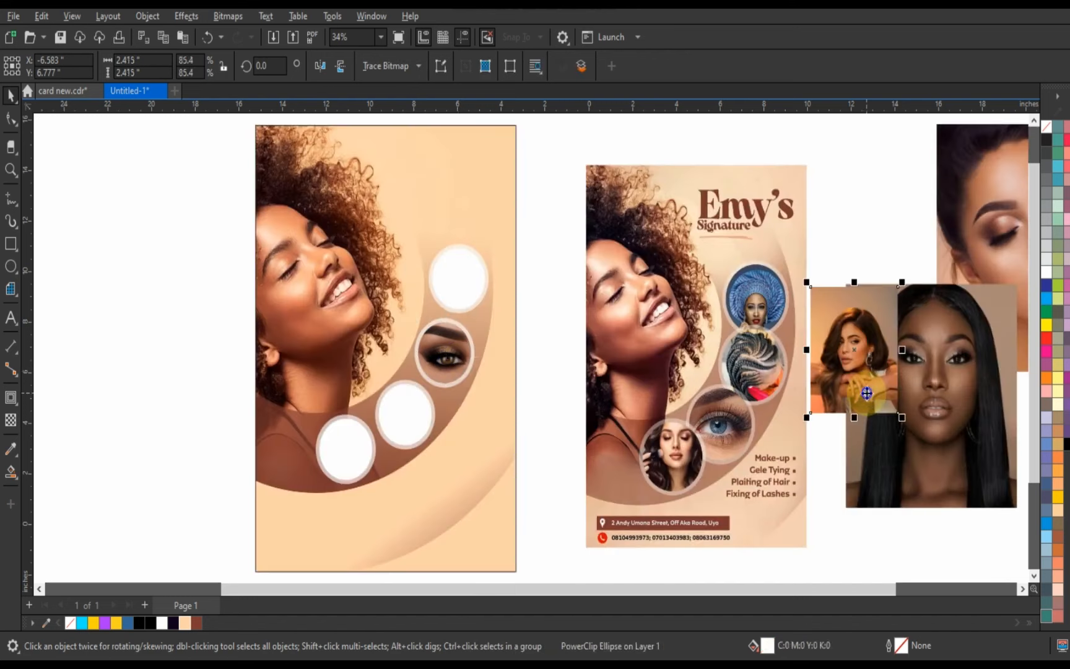
{"action": "right_click", "coordinate": [867, 389]}
{"action": "left_click", "coordinate": [902, 425]}
{"action": "left_click", "coordinate": [412, 415]}
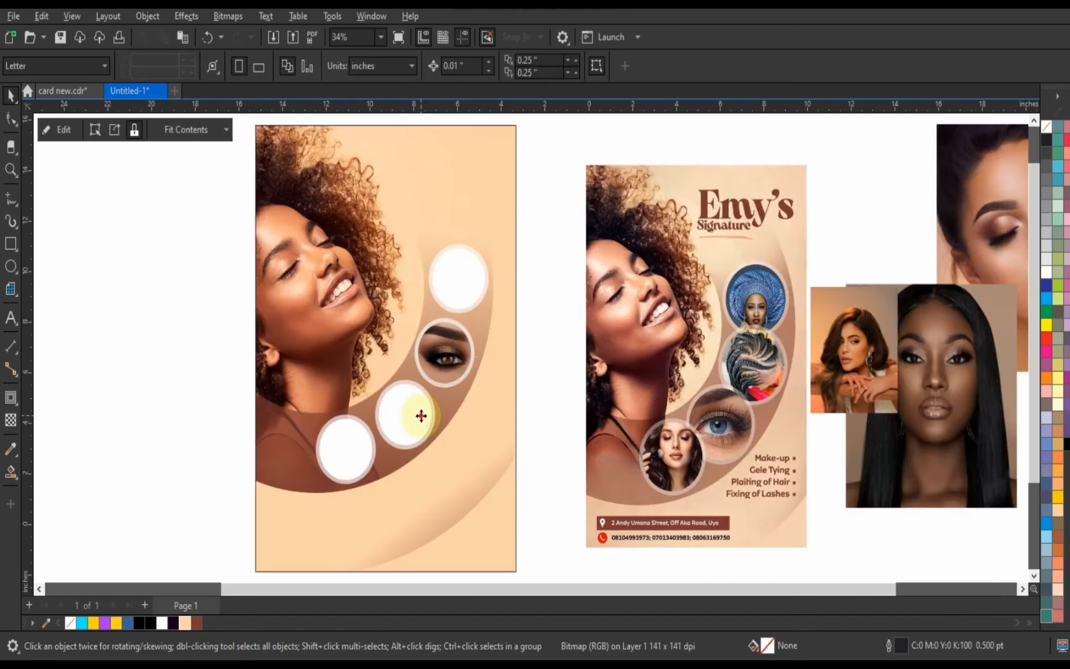
{"action": "right_click", "coordinate": [421, 415]}
Step: PowerClip the portrait of the woman with long straight black hair inside the topmost white circle
{"action": "left_click", "coordinate": [985, 376]}
{"action": "right_click", "coordinate": [908, 388]}
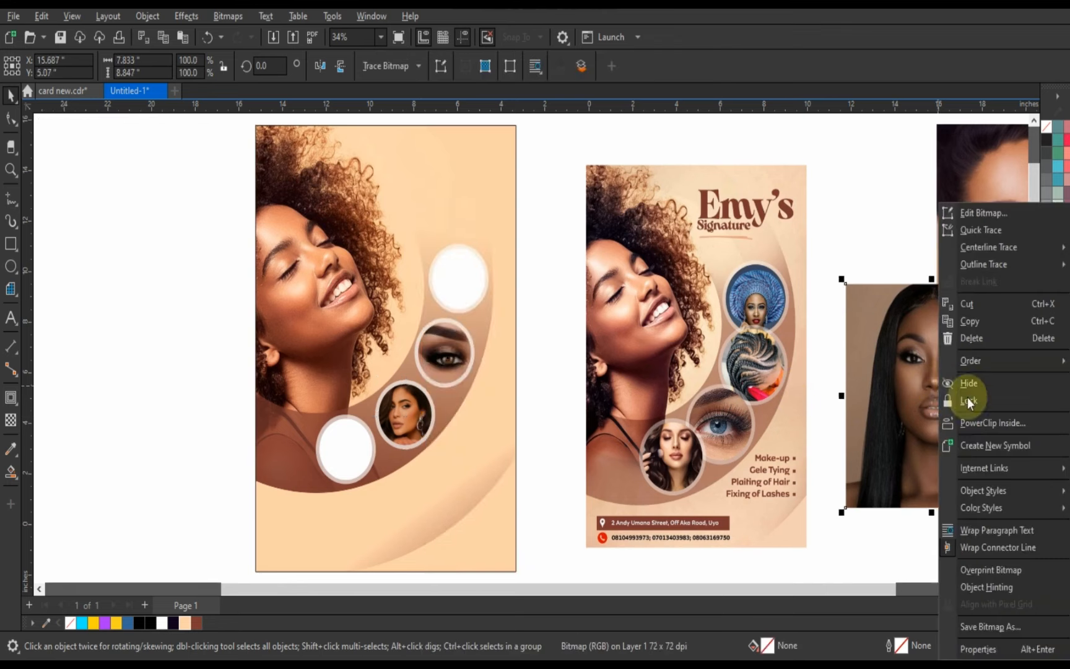
{"action": "left_click", "coordinate": [975, 421]}
{"action": "left_click", "coordinate": [461, 286]}
Step: Scale the topmost circle's portrait to about 3.42 by 3.86 inches, center the face in the frame, and finish editing the PowerClip
{"action": "right_click", "coordinate": [458, 284]}
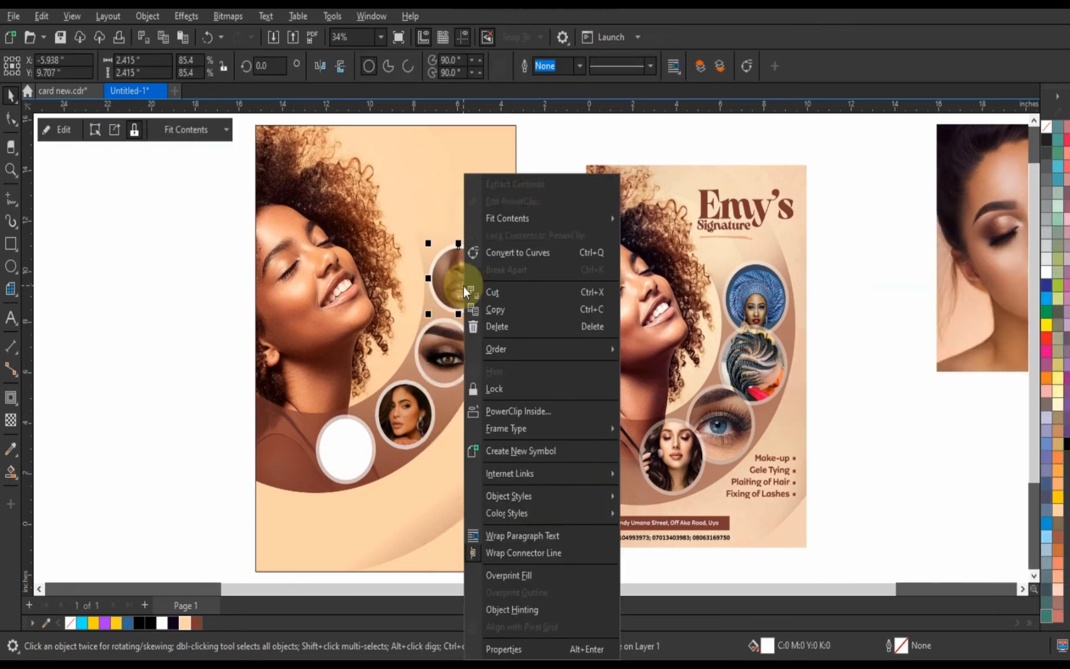
{"action": "left_click", "coordinate": [489, 203]}
{"action": "left_click", "coordinate": [461, 285]}
{"action": "left_click_drag", "start_coordinate": [543, 388], "coordinate": [503, 366]}
{"action": "left_click_drag", "start_coordinate": [473, 303], "coordinate": [471, 311]}
{"action": "left_click", "coordinate": [67, 130]}
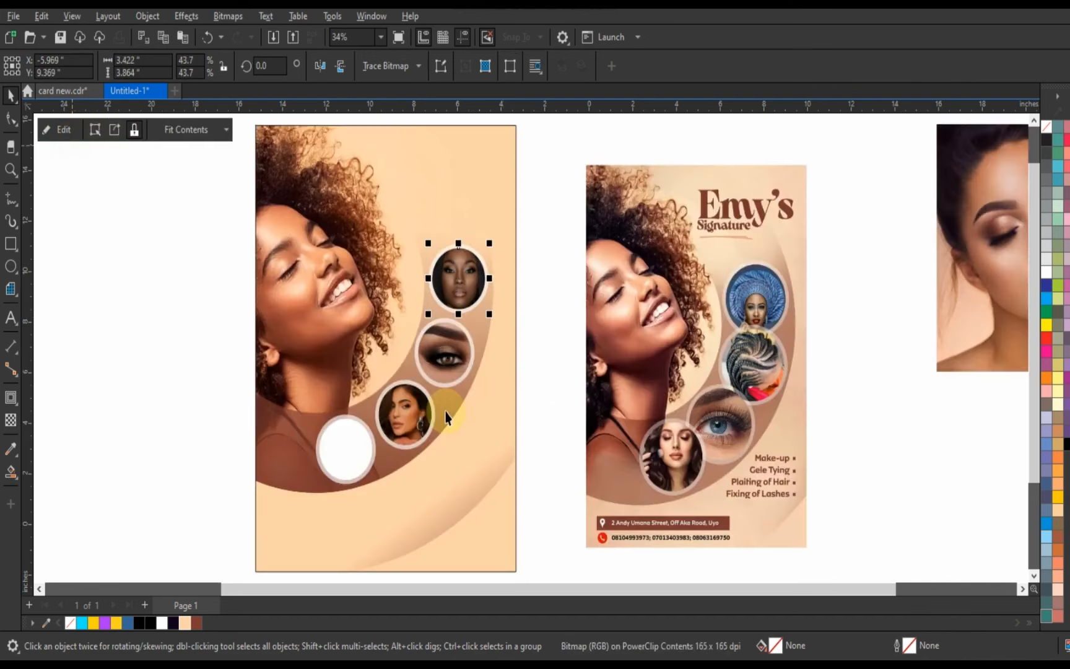
Step: PowerClip the remaining portrait of the woman with closed eyes inside the lowest white circle
{"action": "left_click", "coordinate": [967, 313]}
{"action": "right_click", "coordinate": [968, 313]}
{"action": "left_click", "coordinate": [893, 425]}
{"action": "left_click", "coordinate": [345, 448]}
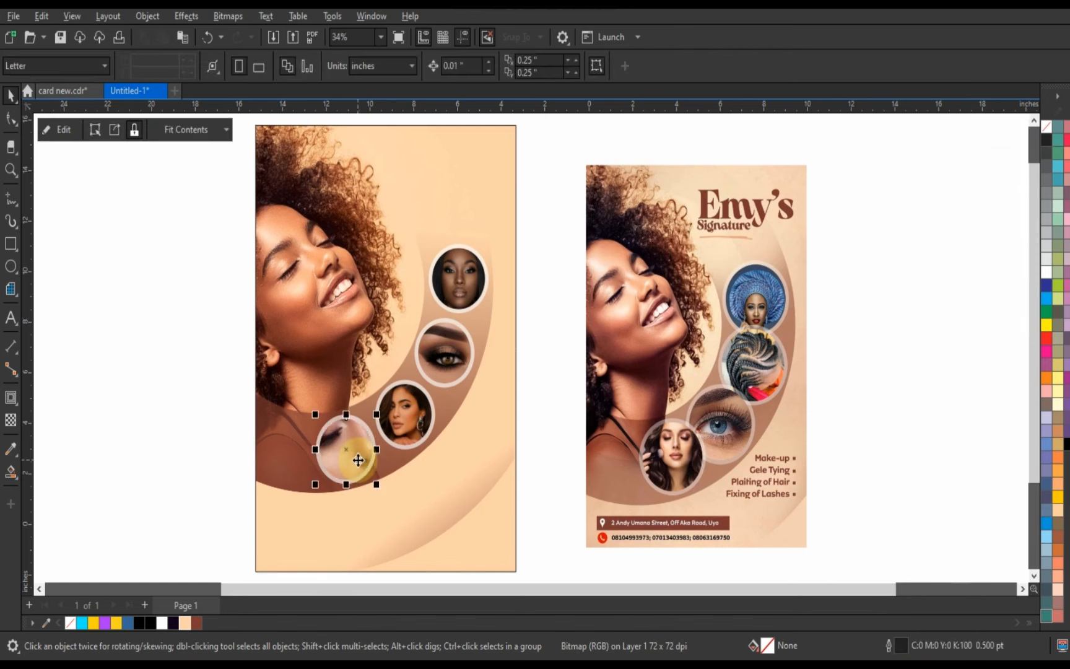
Step: Scale the lowest circle's portrait to about 3.24 by 4.05 inches, fit the face in the frame, and finish editing the PowerClip
{"action": "right_click", "coordinate": [359, 444]}
{"action": "left_click", "coordinate": [391, 202]}
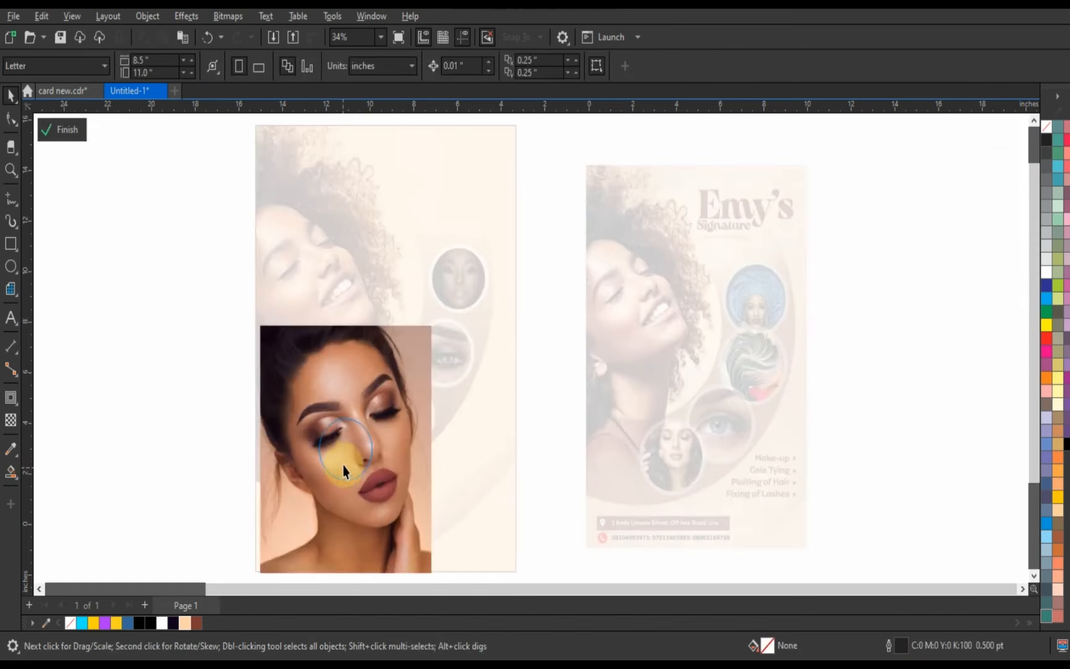
{"action": "left_click_drag", "start_coordinate": [436, 323], "coordinate": [364, 426]}
{"action": "right_click", "coordinate": [363, 426]}
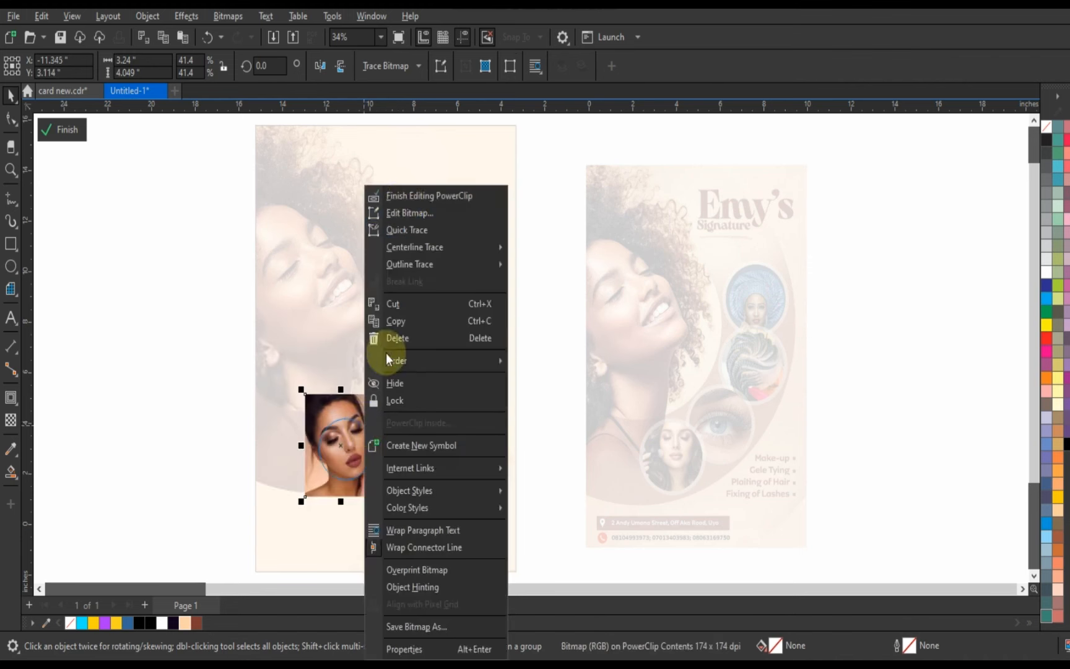
{"action": "left_click", "coordinate": [400, 196]}
{"action": "left_click", "coordinate": [167, 260]}
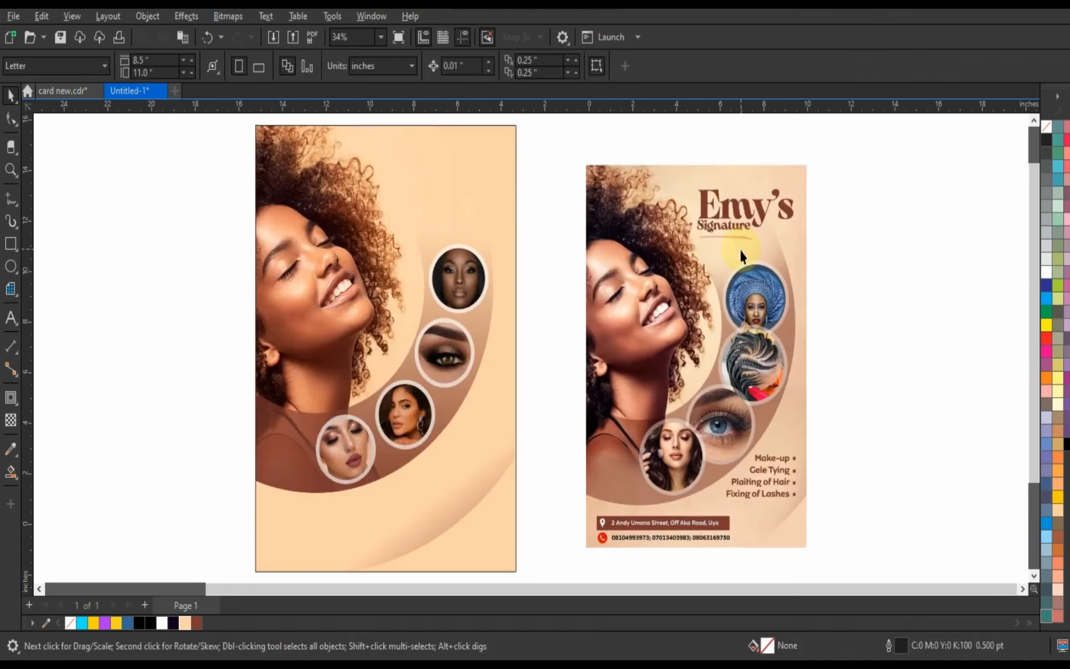
Step: Preview the flyer full screen beside the reference design to compare the four photo frames
{"action": "scroll", "coordinate": [740, 251], "scroll_direction": "down", "scroll_amount": 2}
{"action": "left_click_drag", "start_coordinate": [824, 506], "coordinate": [824, 505]}
{"action": "key", "text": "shift+F2"}
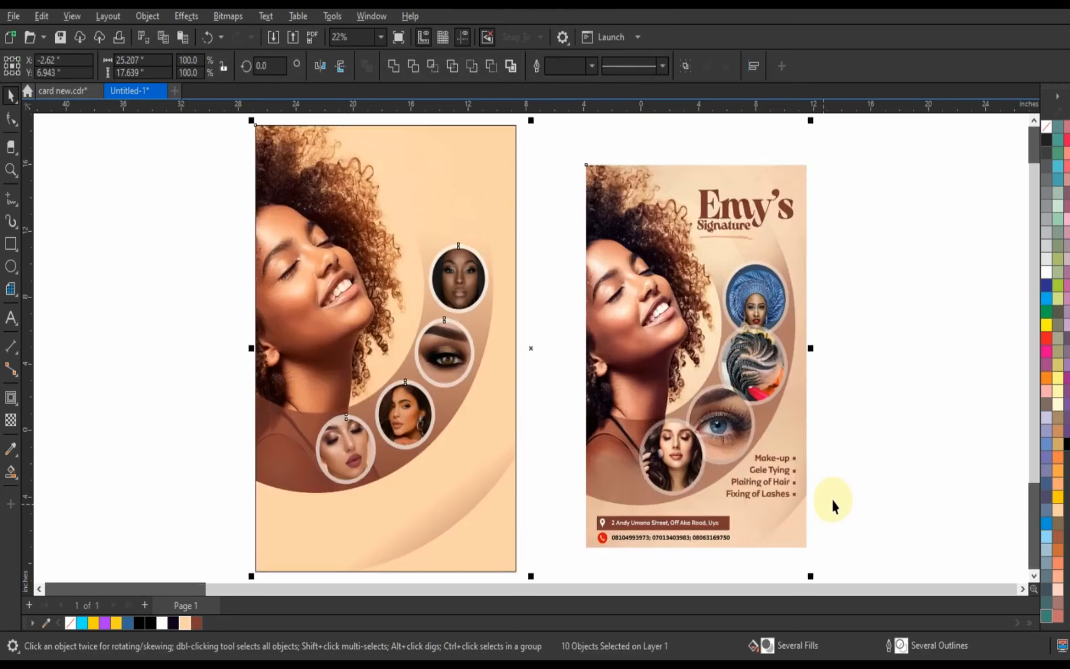
{"action": "left_click", "coordinate": [879, 458]}
{"action": "key", "text": "F9"}
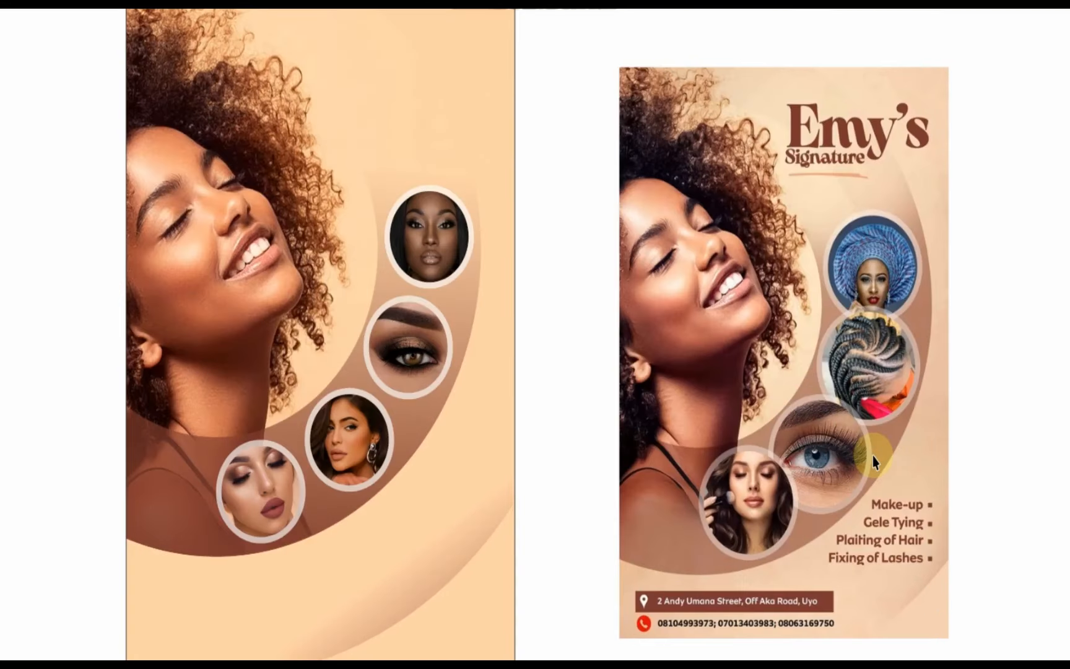